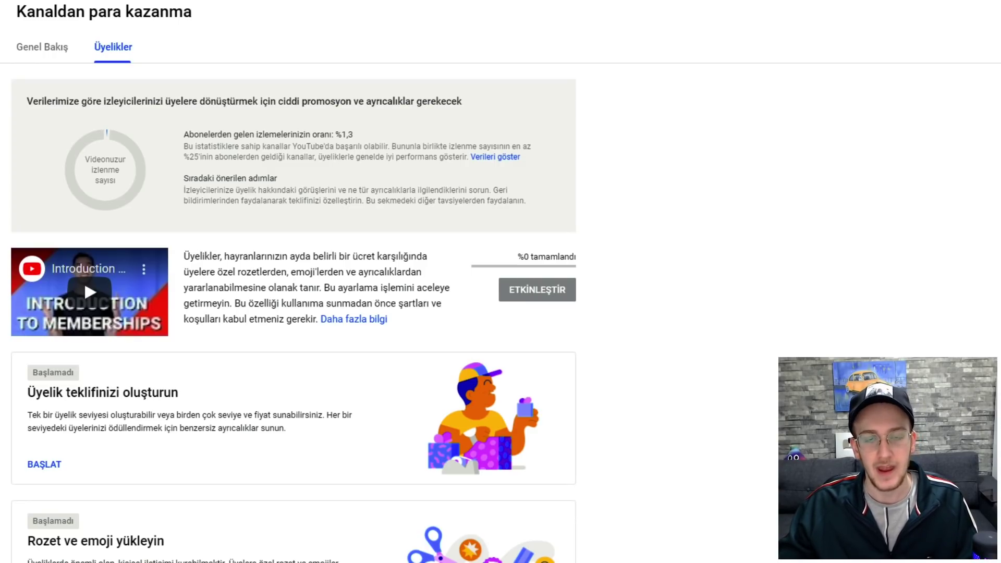
Start creating the membership offer and open the settings of the first unnamed level, dismissing the naming hint.
scroll(292, 292, "down", 5)
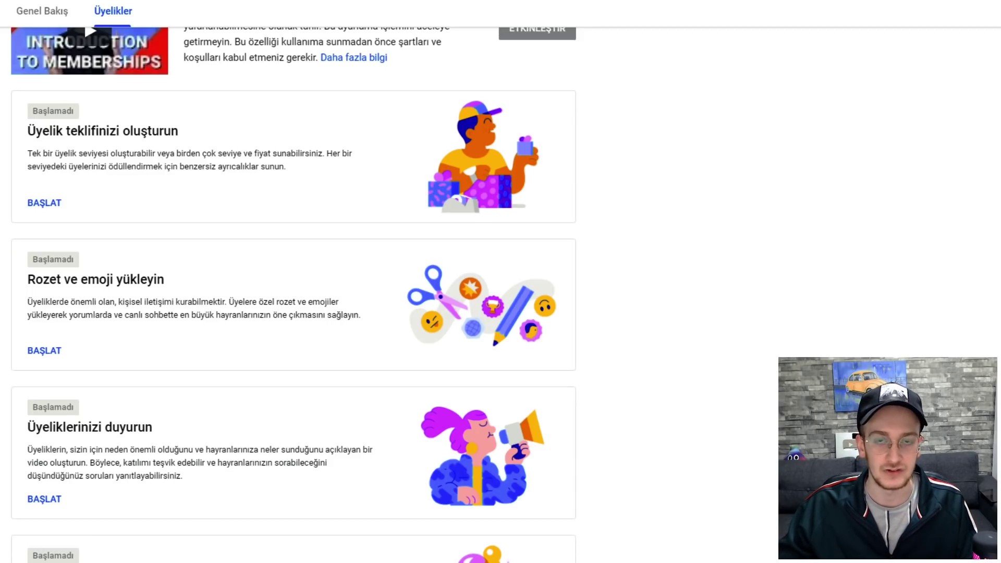
left_click(44, 203)
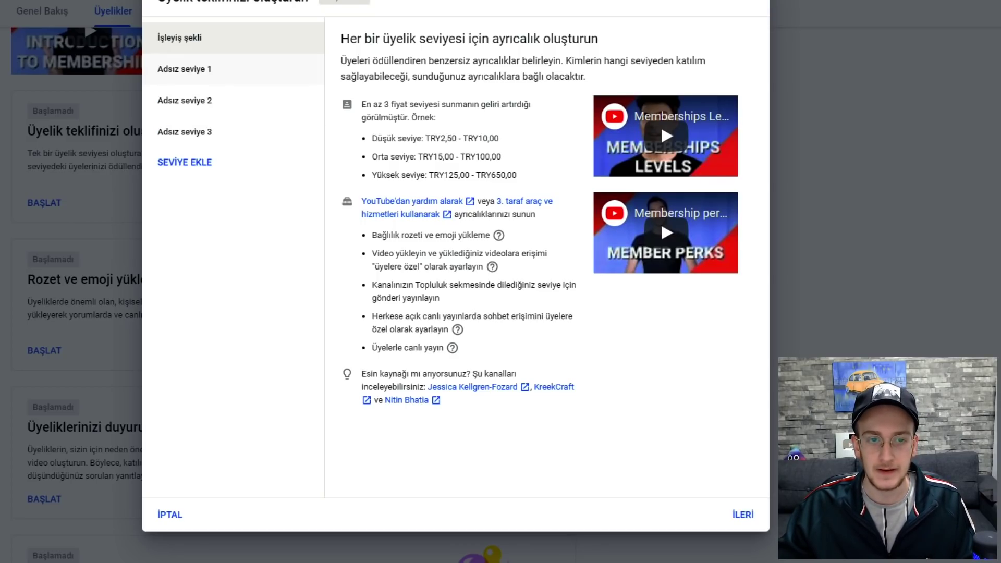
left_click(185, 69)
left_click(262, 284)
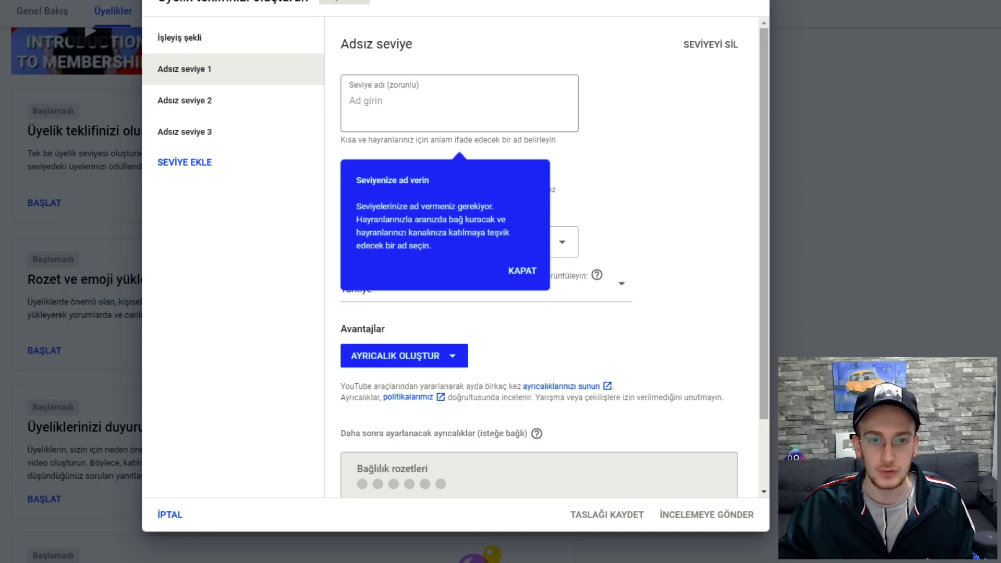
left_click(522, 271)
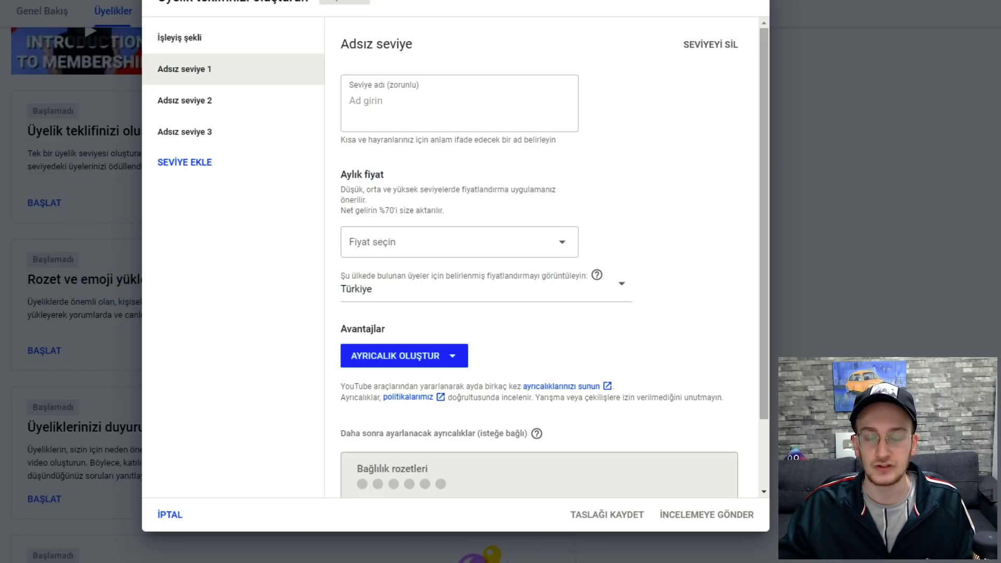
Name the first membership level "Gümüş üyelik" and set its monthly price to TRY5,00.
left_click(459, 103)
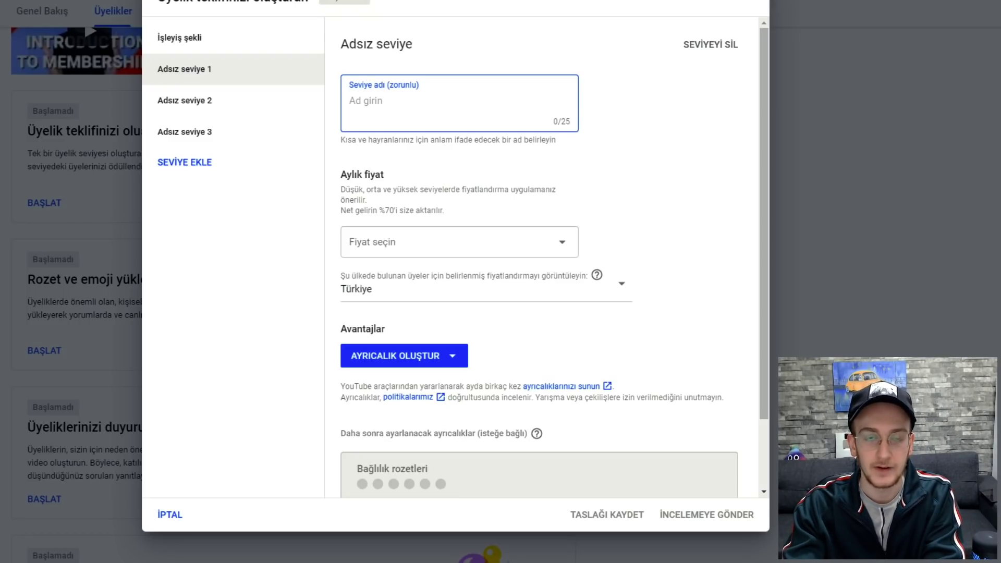
type("Gümüş")
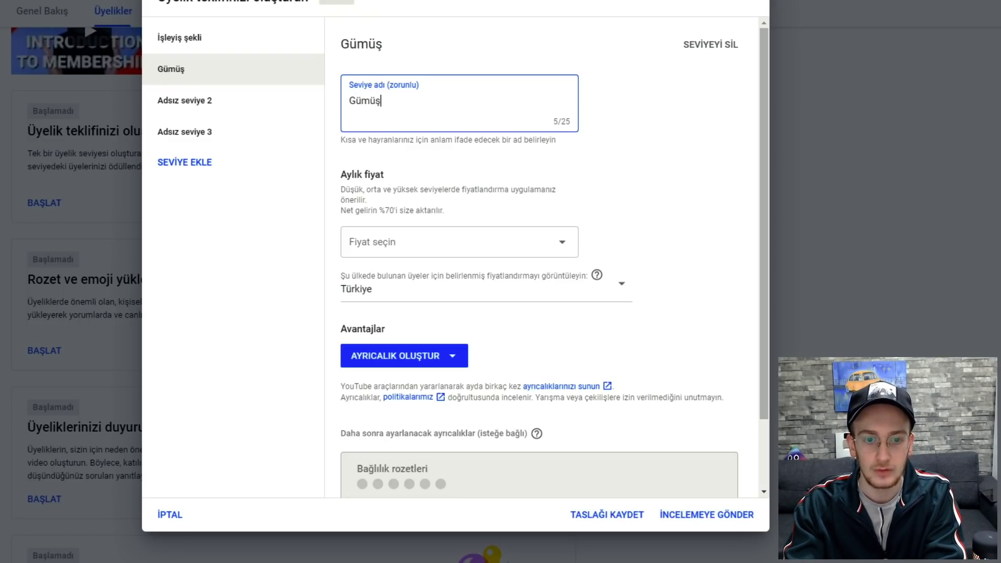
type(" üyelik")
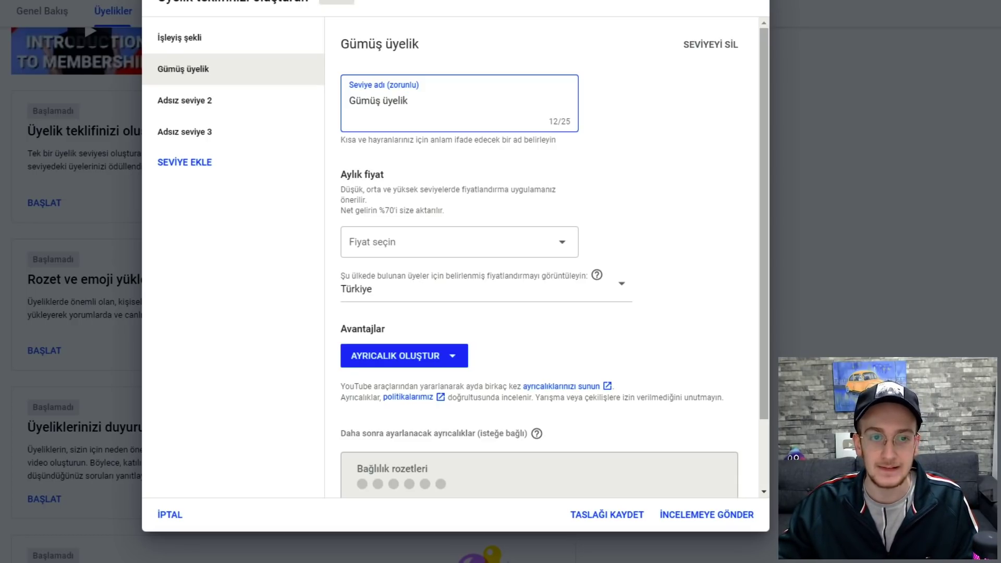
scroll(540, 261, "down", 1)
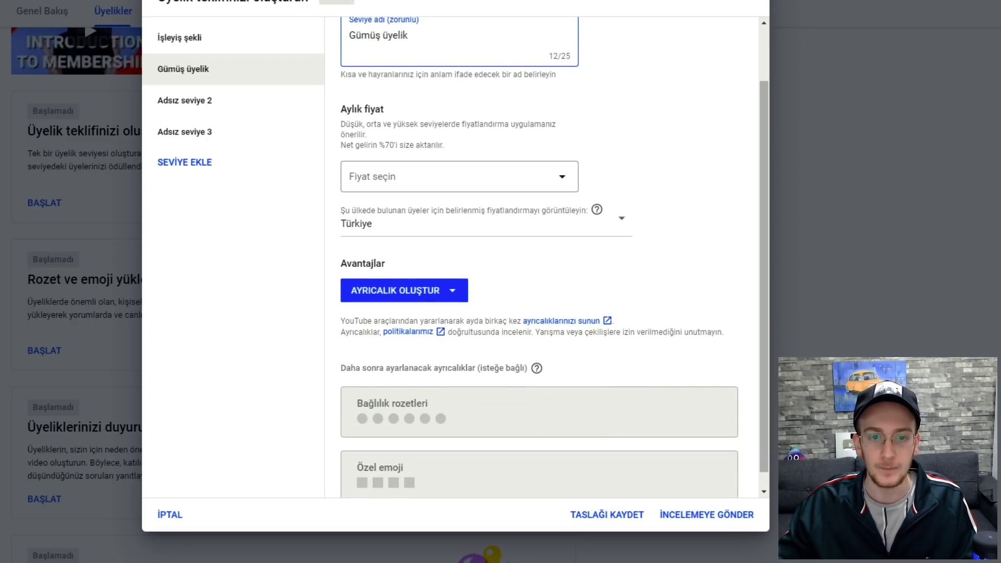
left_click(459, 177)
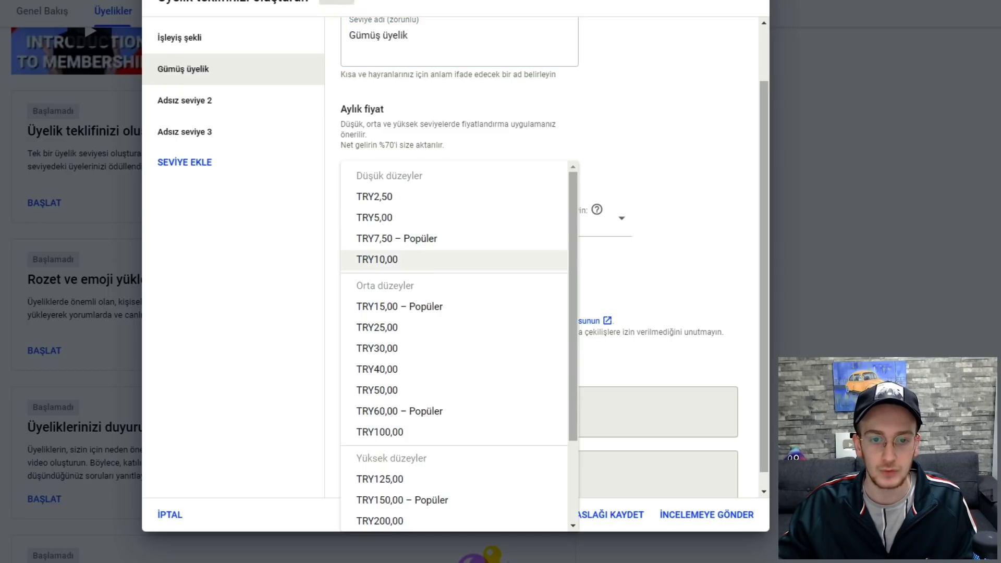
left_click(375, 217)
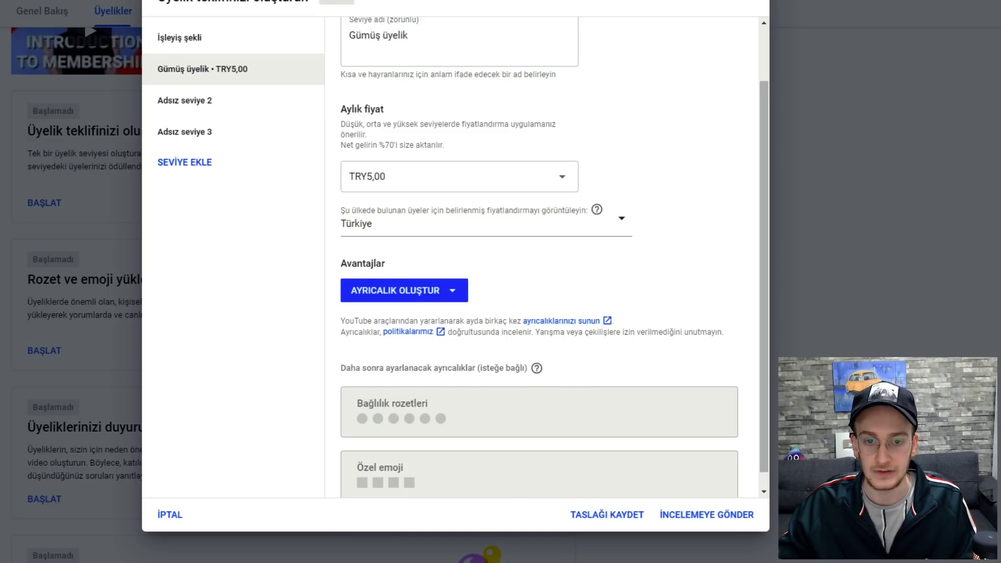
Browse the available perk types and add a blank custom perk to the Gümüş üyelik level.
scroll(540, 261, "up", 1)
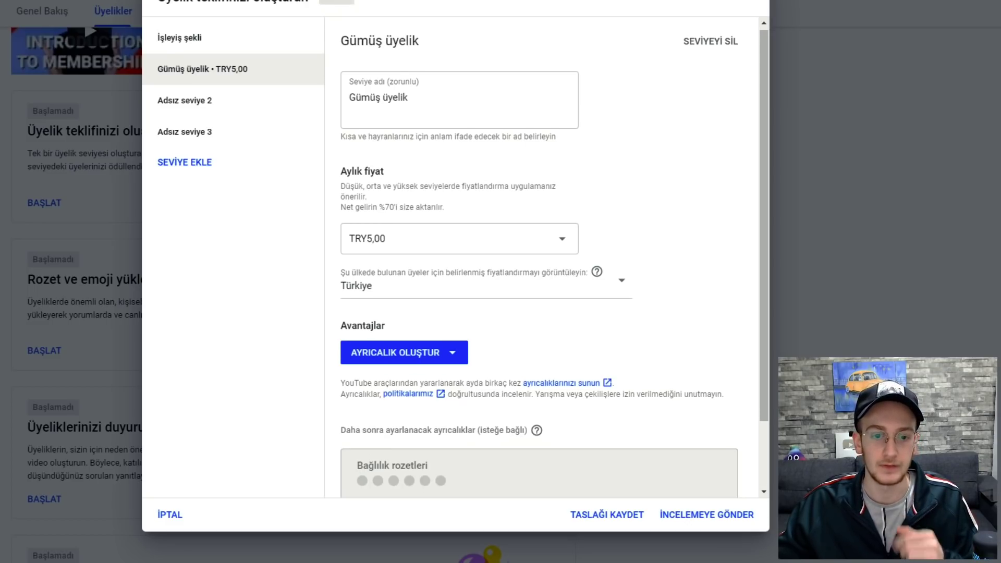
scroll(543, 261, "down", 1)
scroll(542, 261, "up", 1)
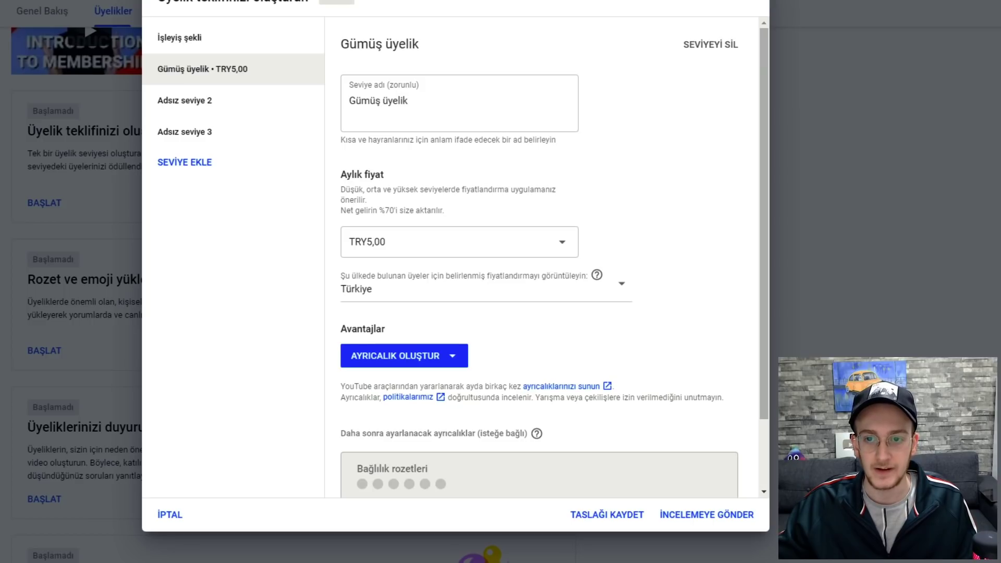
scroll(542, 253, "down", 2)
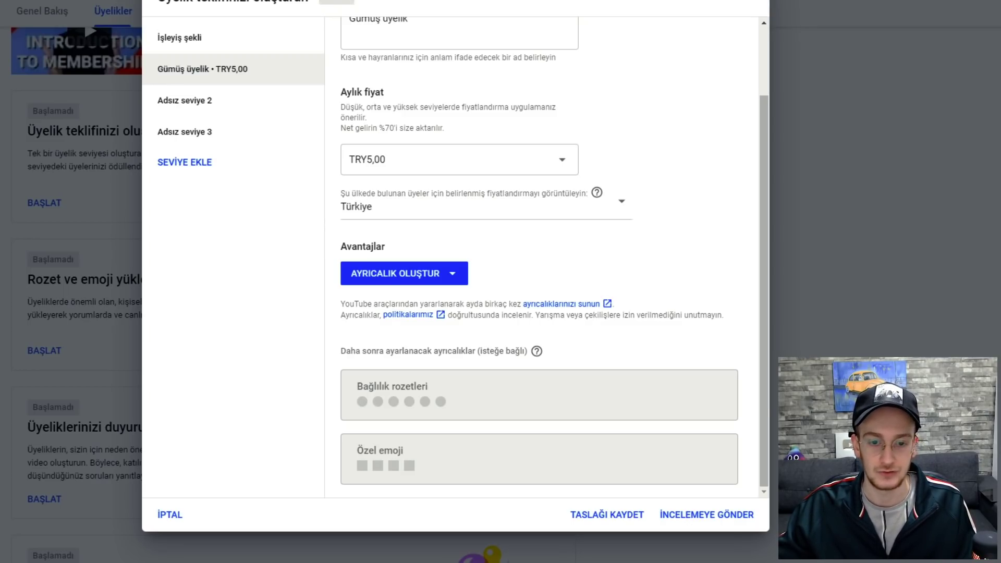
left_click(404, 273)
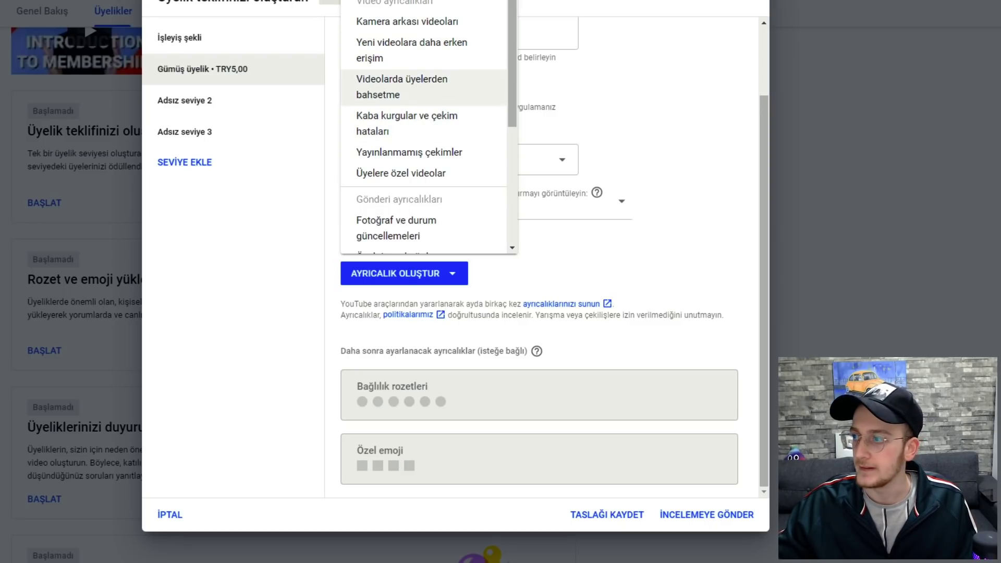
scroll(423, 104, "down", 1)
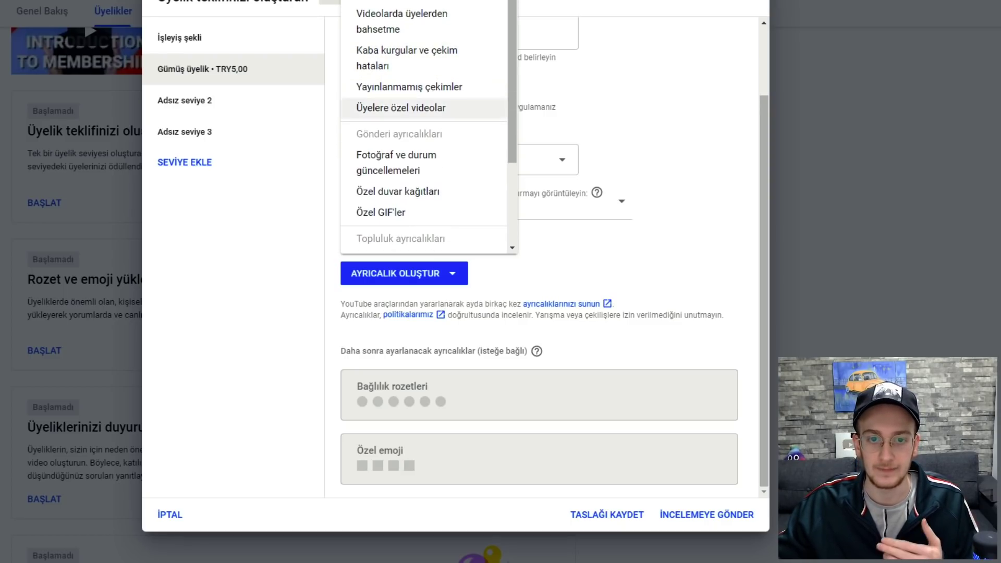
scroll(418, 141, "down", 2)
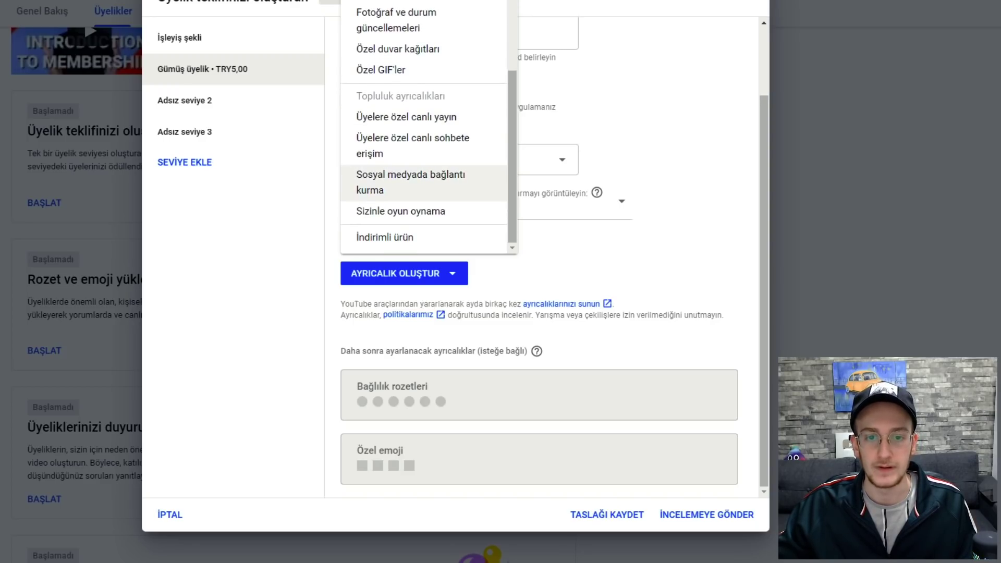
scroll(423, 131, "up", 3)
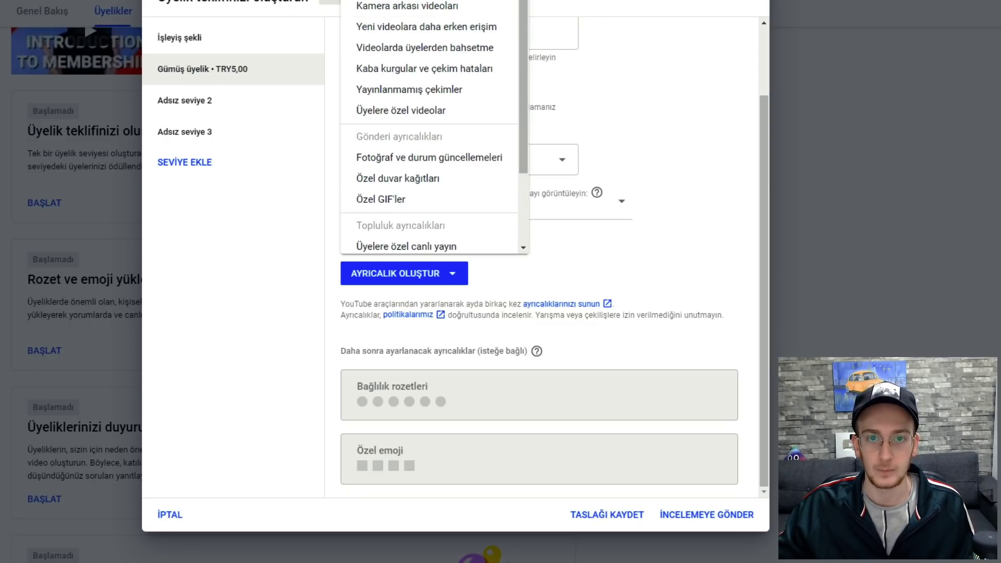
left_click(417, 4)
scroll(540, 260, "down", 2)
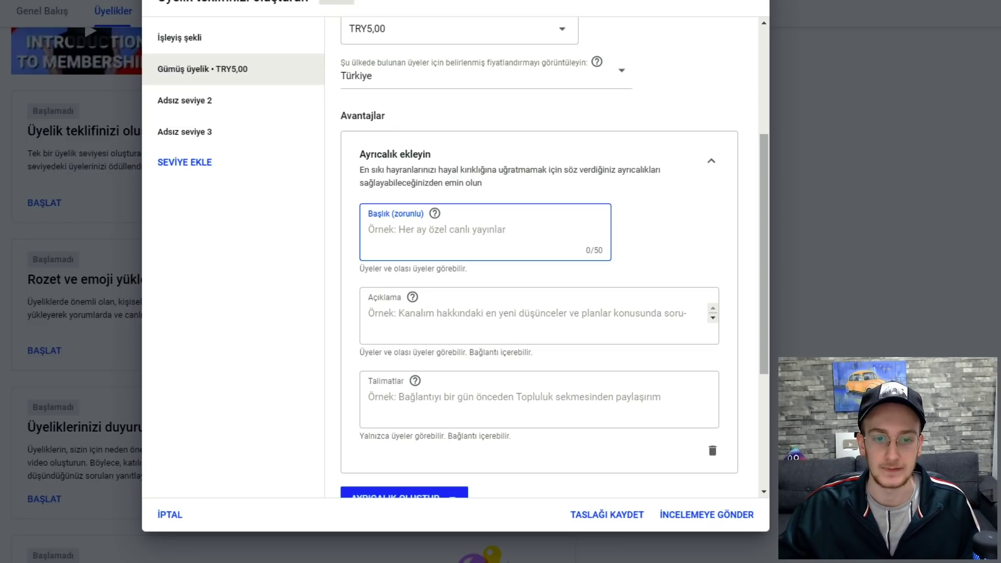
scroll(548, 255, "down", 5)
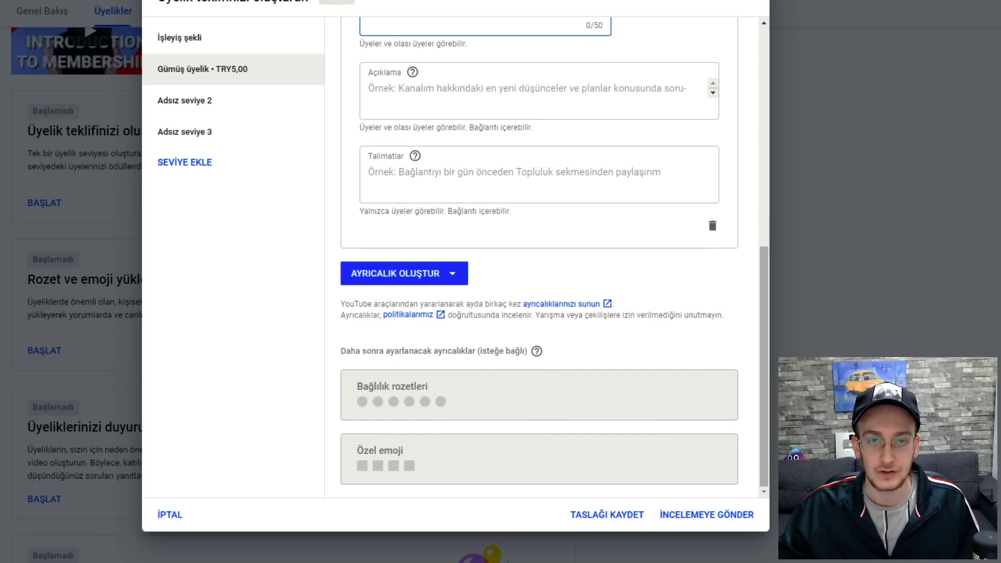
scroll(547, 255, "up", 10)
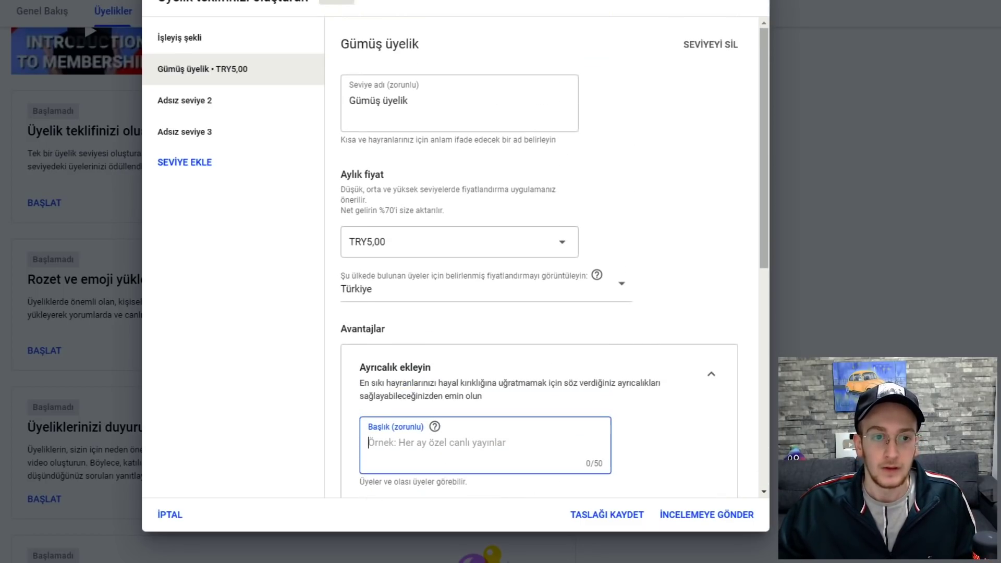
Name the second membership level "Altın üyelik" and set its monthly price to TRY15,00 – Popüler.
left_click(209, 101)
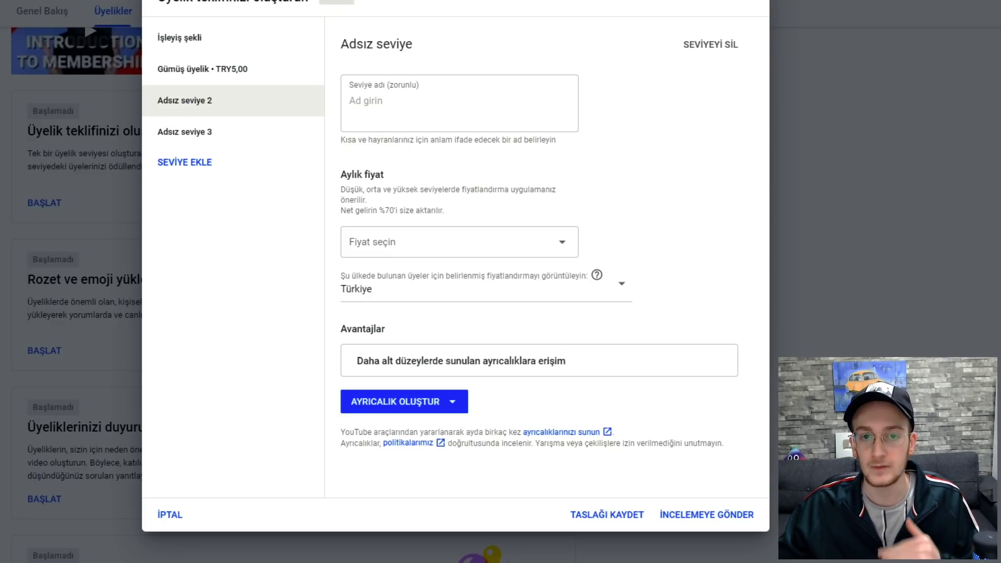
left_click(428, 102)
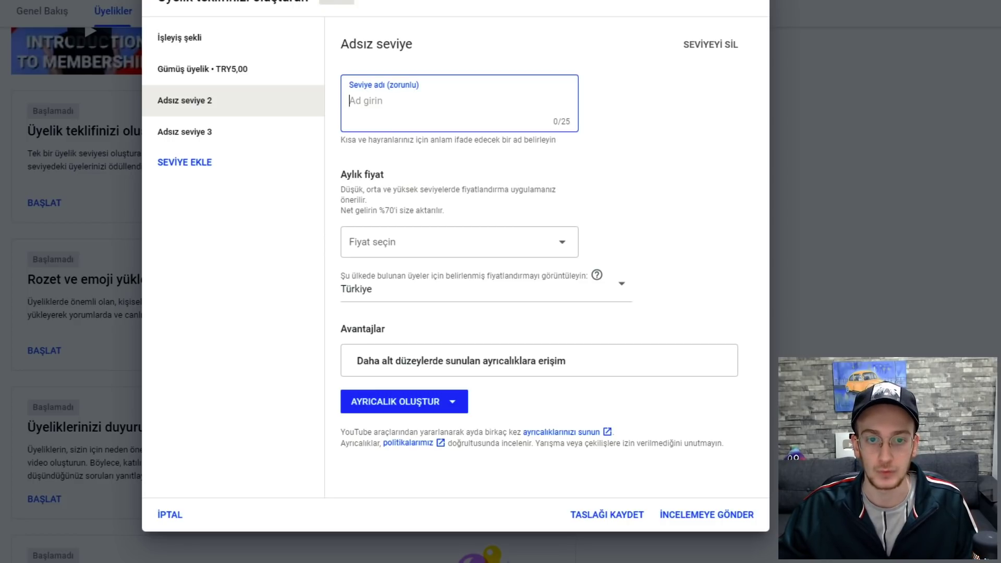
type("Altın ")
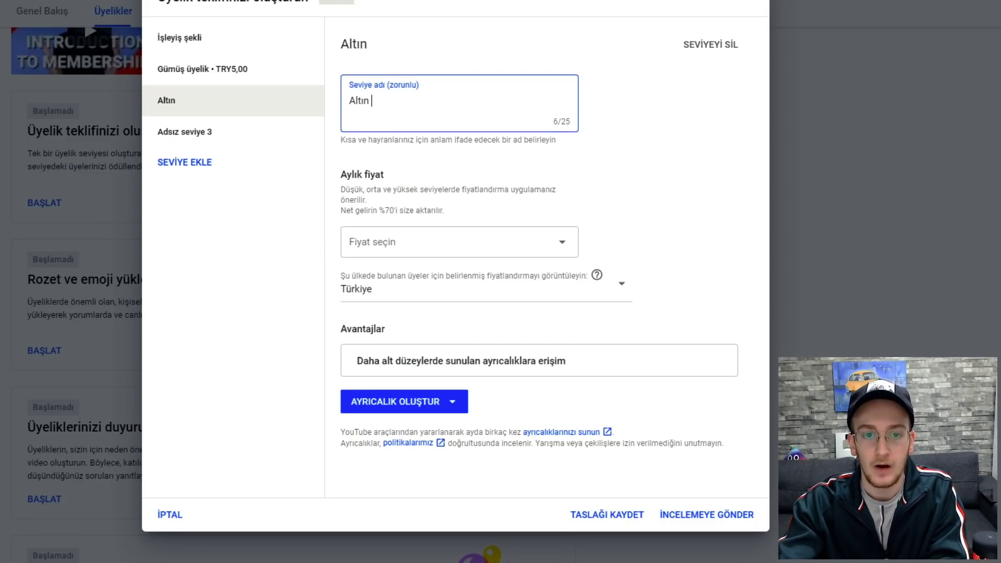
type("üyelik")
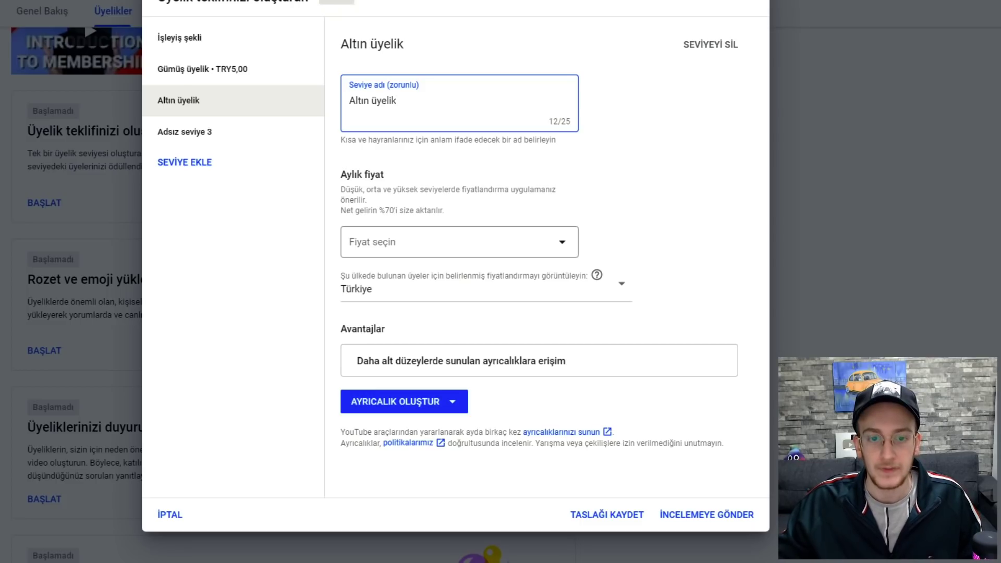
left_click(459, 242)
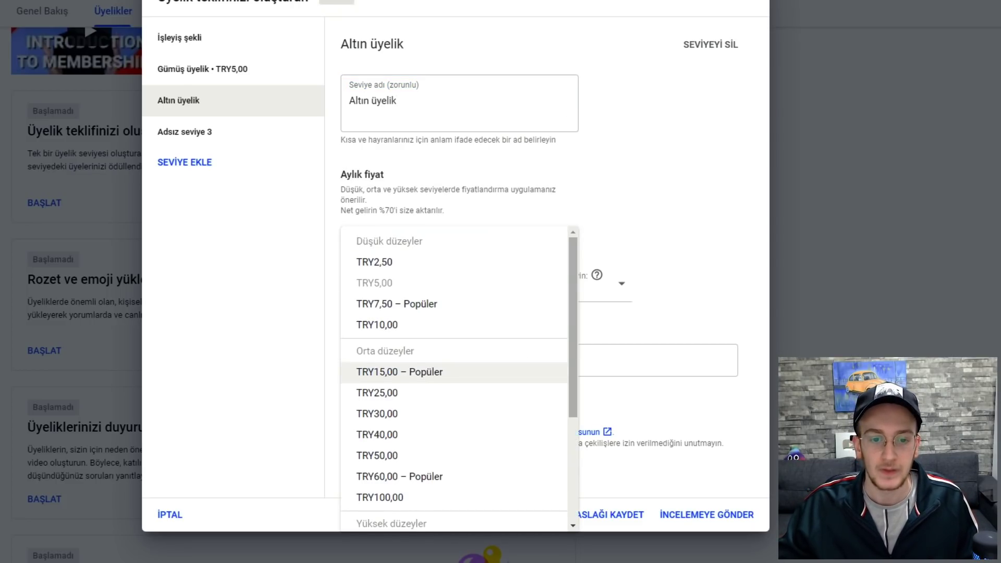
left_click(399, 372)
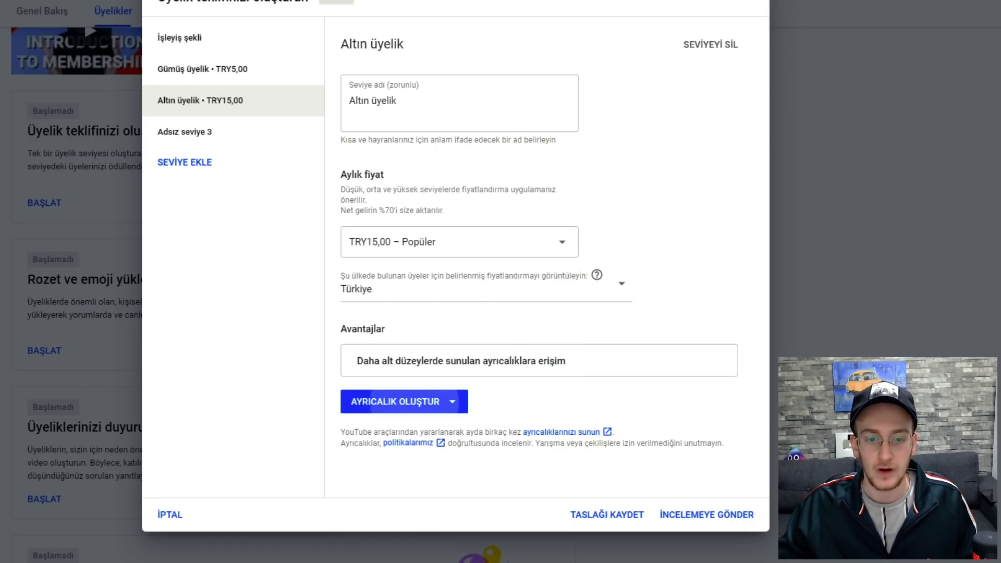
Add the perk "Yeni videolara daha erken erişim" to the Altın üyelik level.
left_click(396, 402)
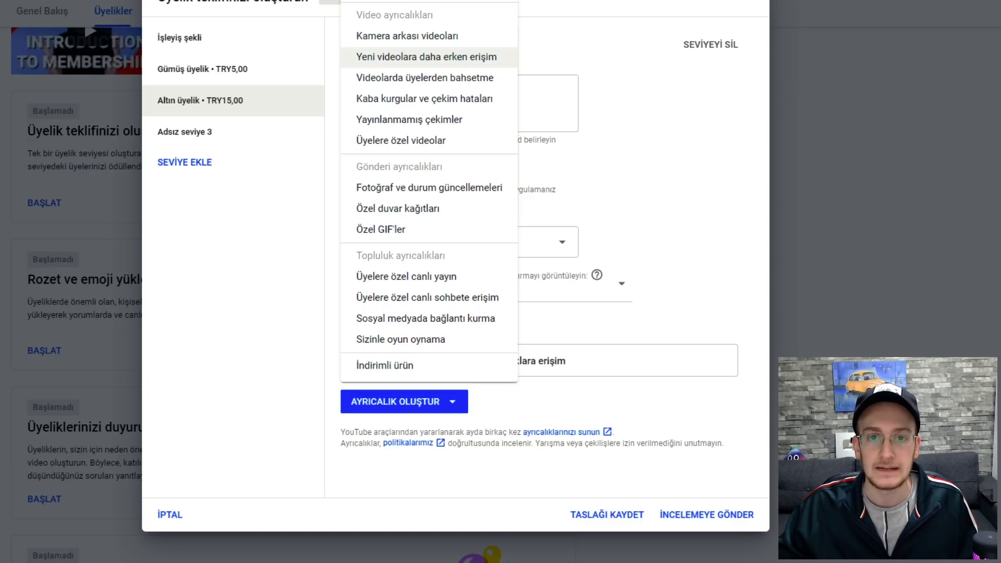
left_click(426, 56)
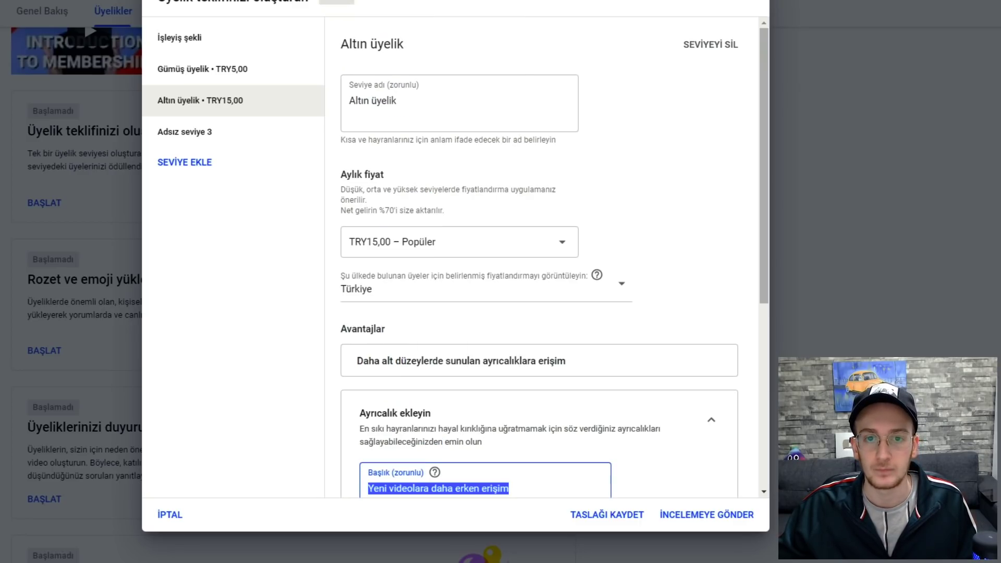
scroll(539, 261, "down", 2)
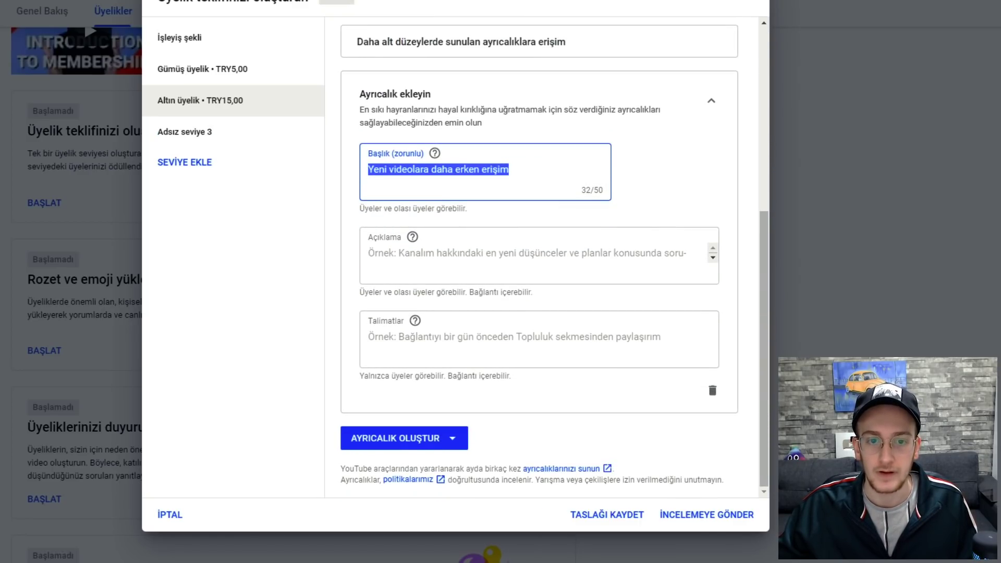
left_click(662, 172)
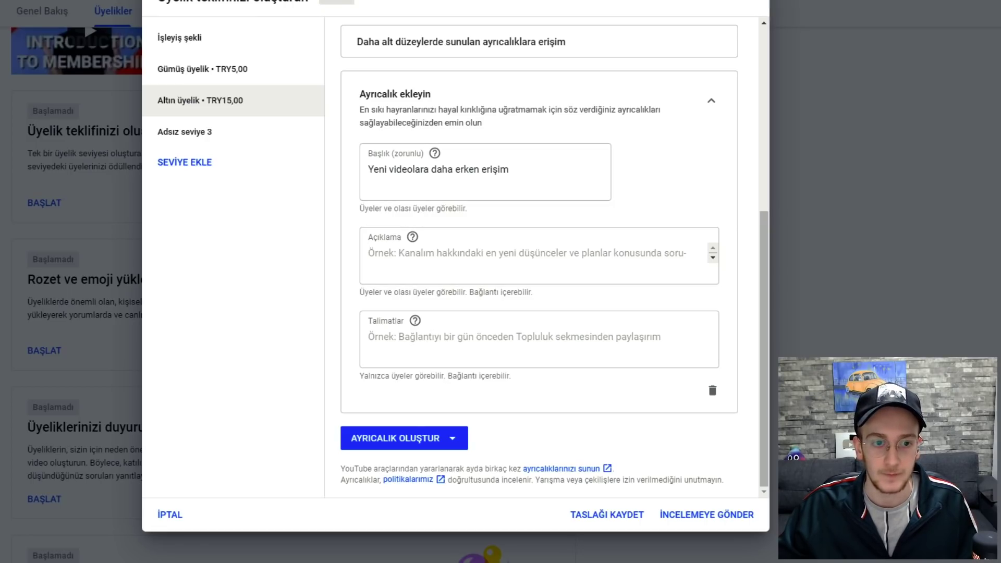
scroll(540, 180, "up", 6)
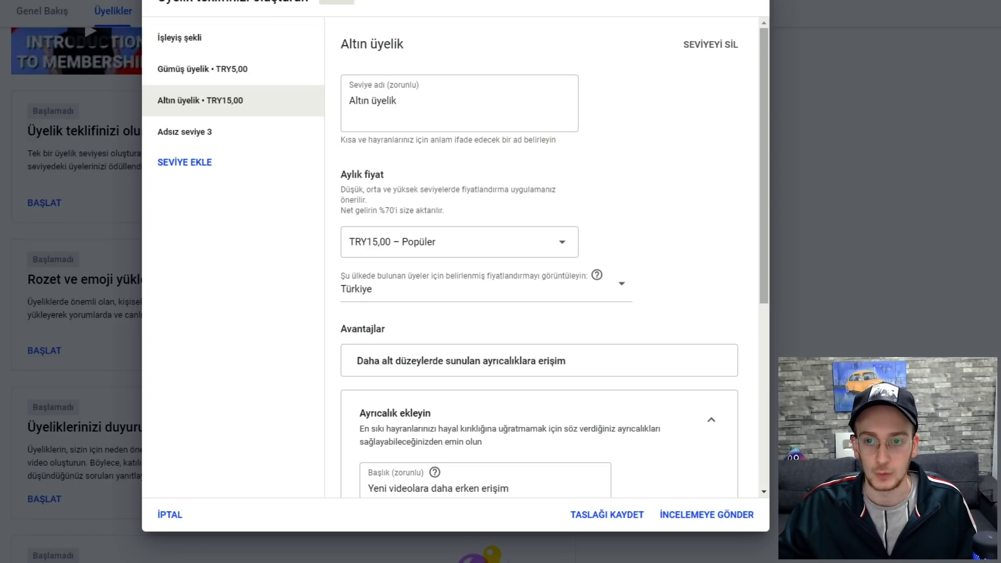
Delete the Altın üyelik level and the remaining unnamed level from the membership offer.
left_click(711, 44)
left_click(621, 291)
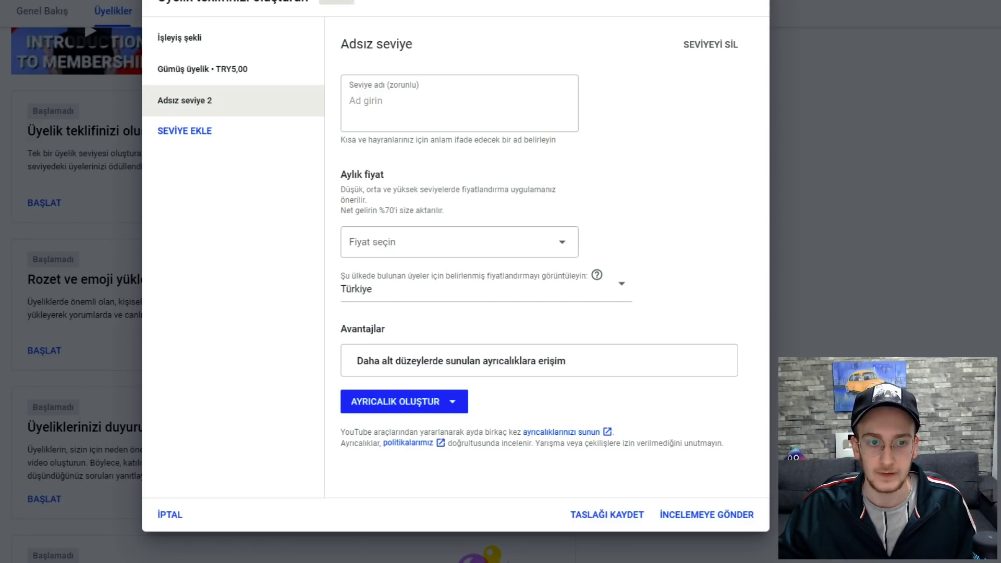
left_click(711, 44)
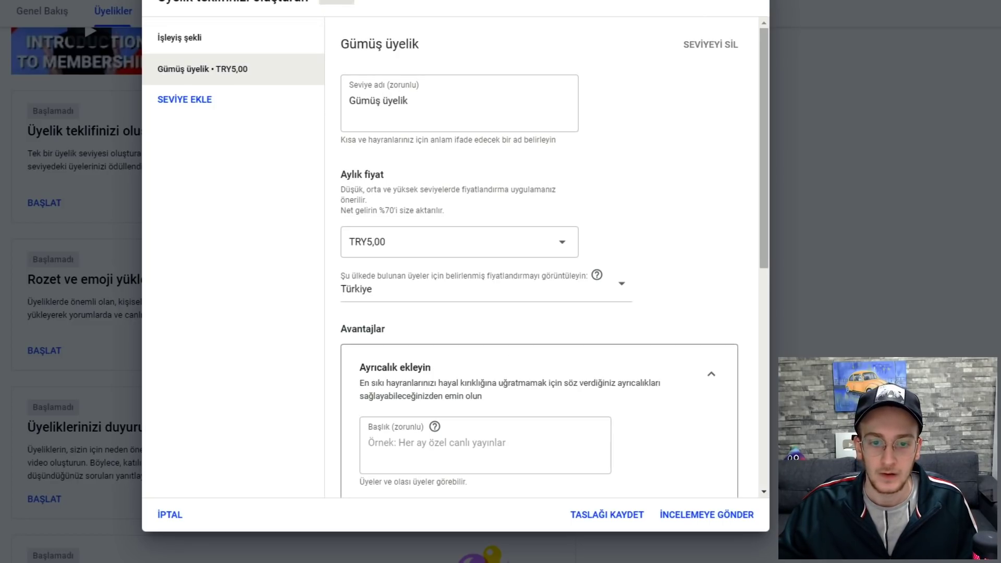
scroll(539, 258, "down", 6)
scroll(540, 258, "down", 2)
scroll(539, 258, "up", 6)
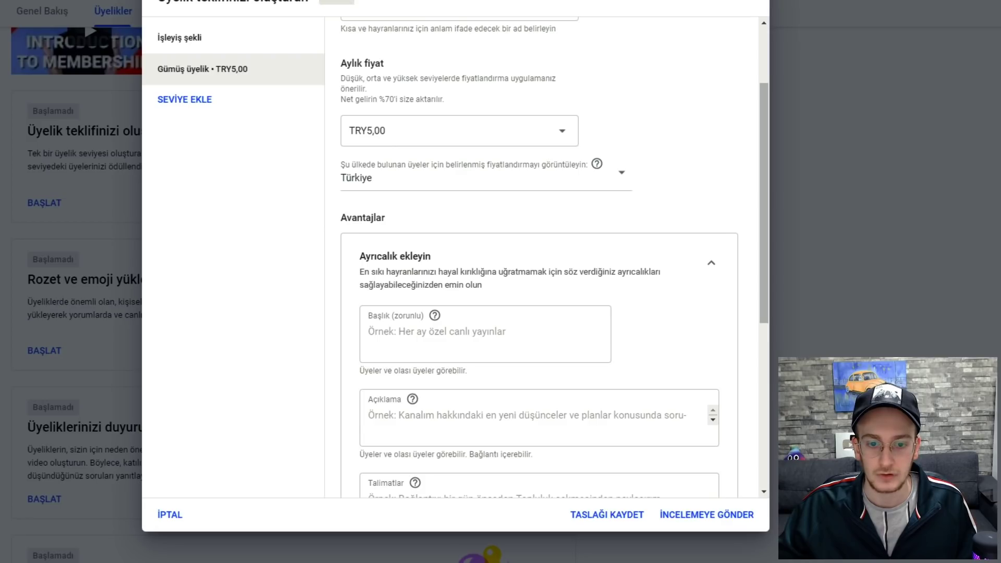
scroll(539, 258, "down", 6)
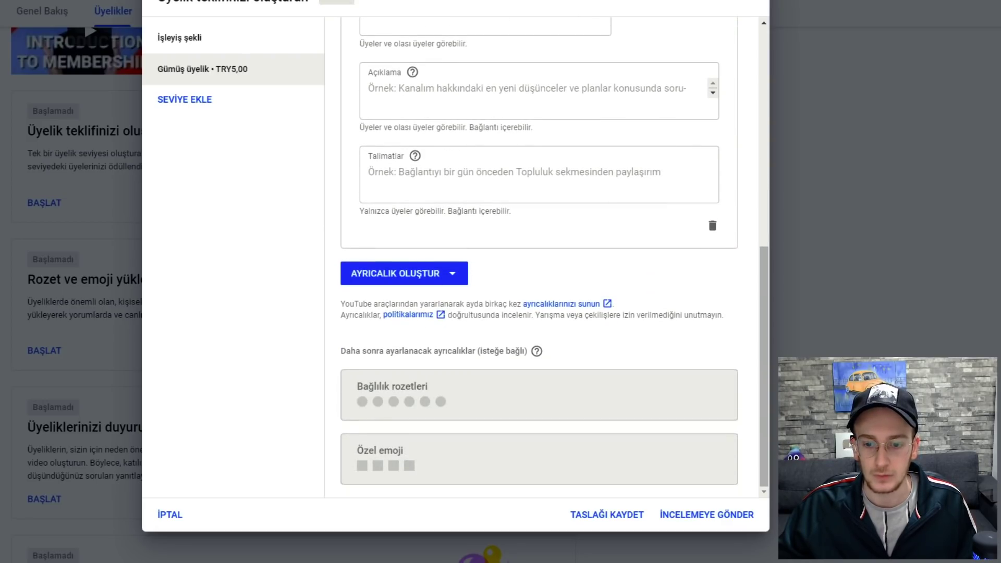
Replace the blank custom perk in the Gümüş üyelik level with the perk "Videolarda üyelerden bahsetme".
left_click(707, 515)
scroll(540, 259, "up", 3)
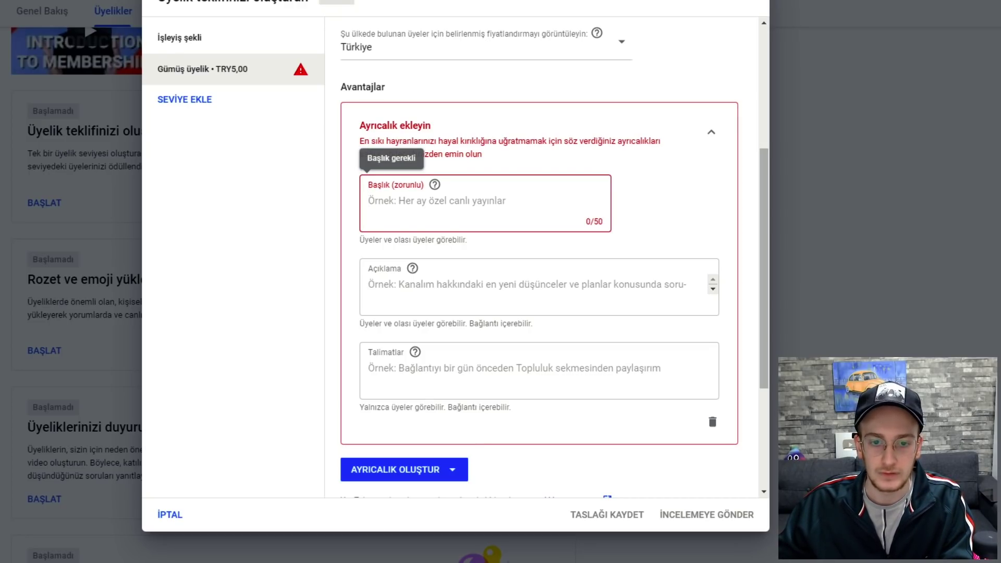
left_click(712, 132)
left_click(438, 274)
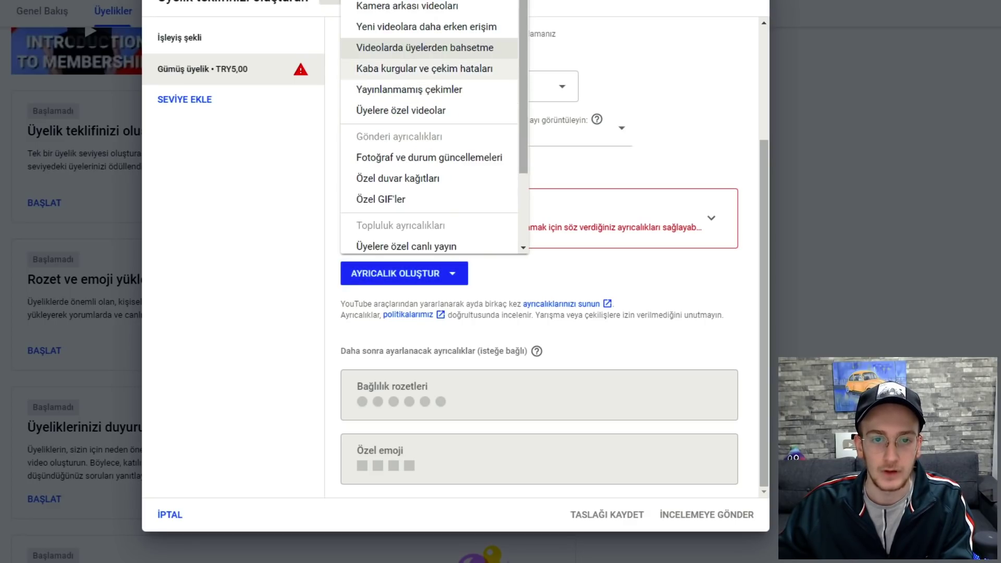
left_click(425, 48)
left_click(670, 105)
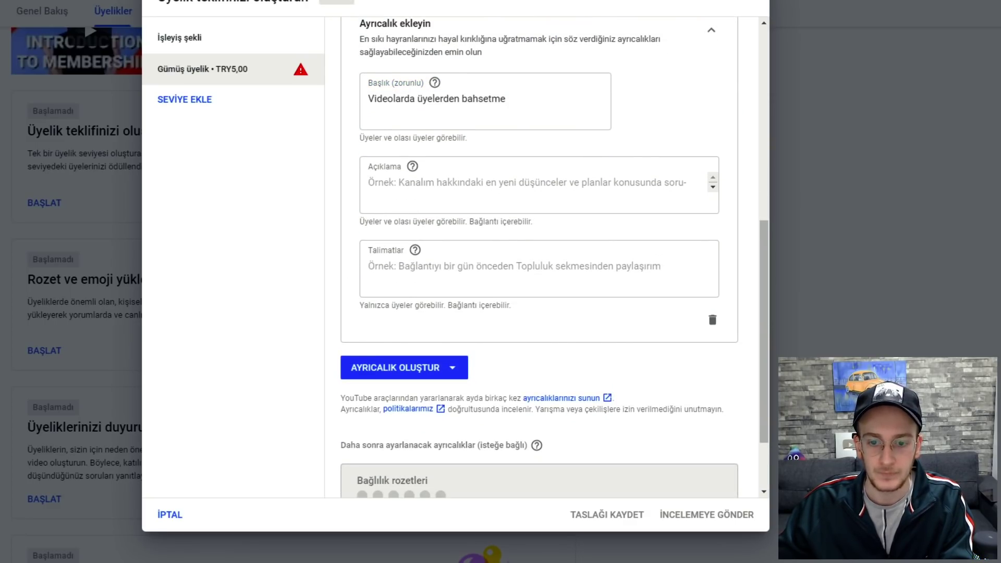
Submit the membership offer for review, accepting the condition on price changes and the channel membership policy declaration.
left_click(705, 515)
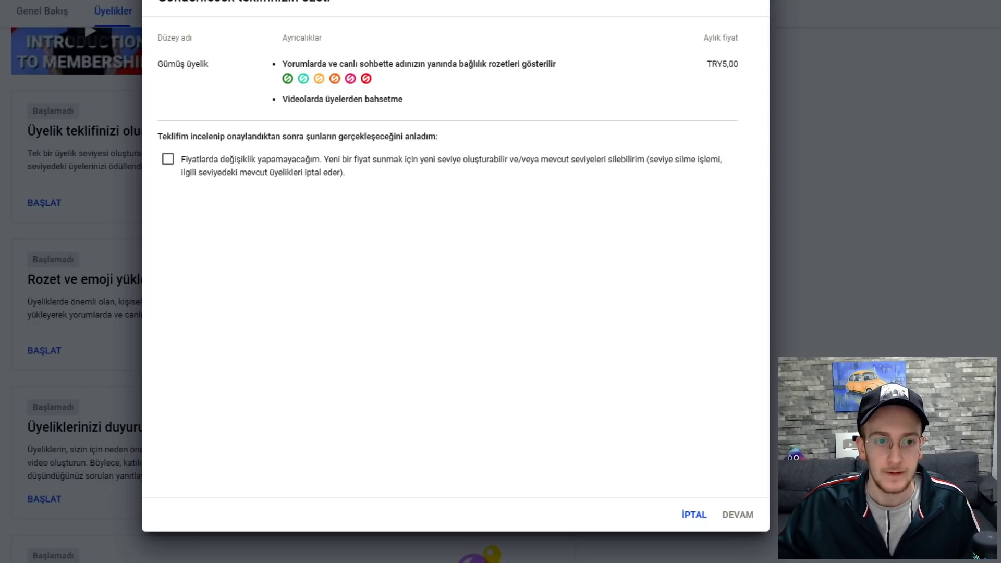
left_click(168, 159)
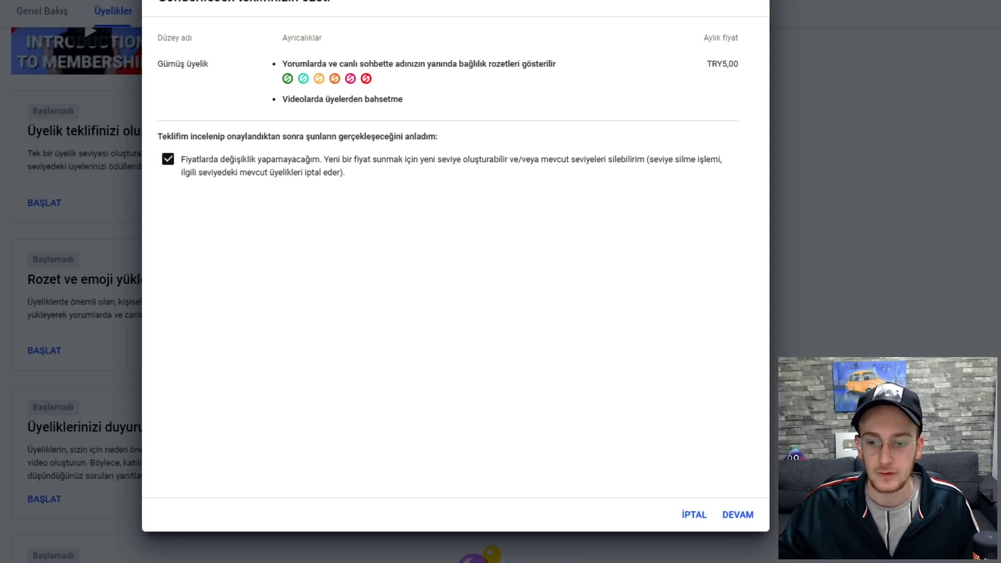
left_click(738, 515)
left_click(293, 245)
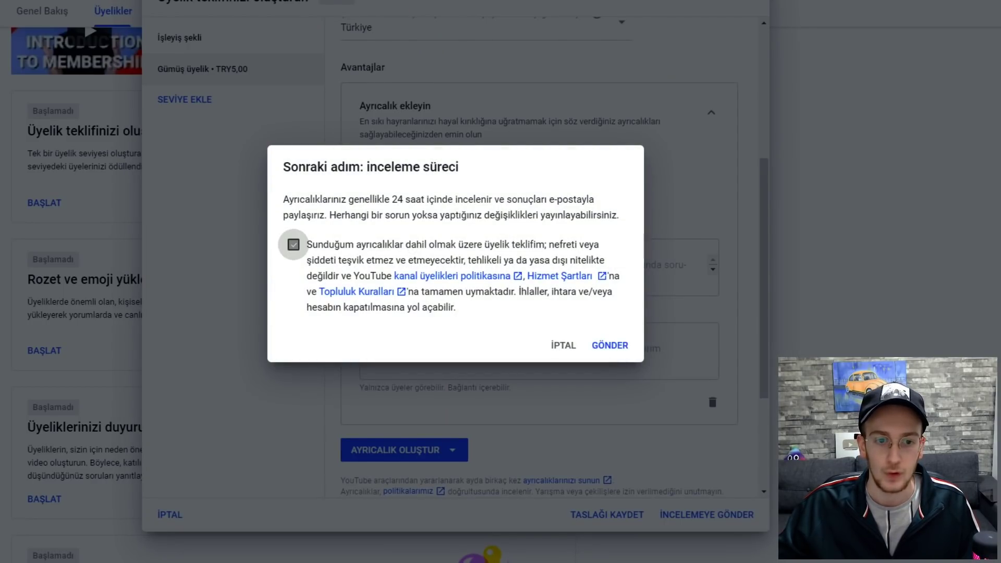
left_click(610, 345)
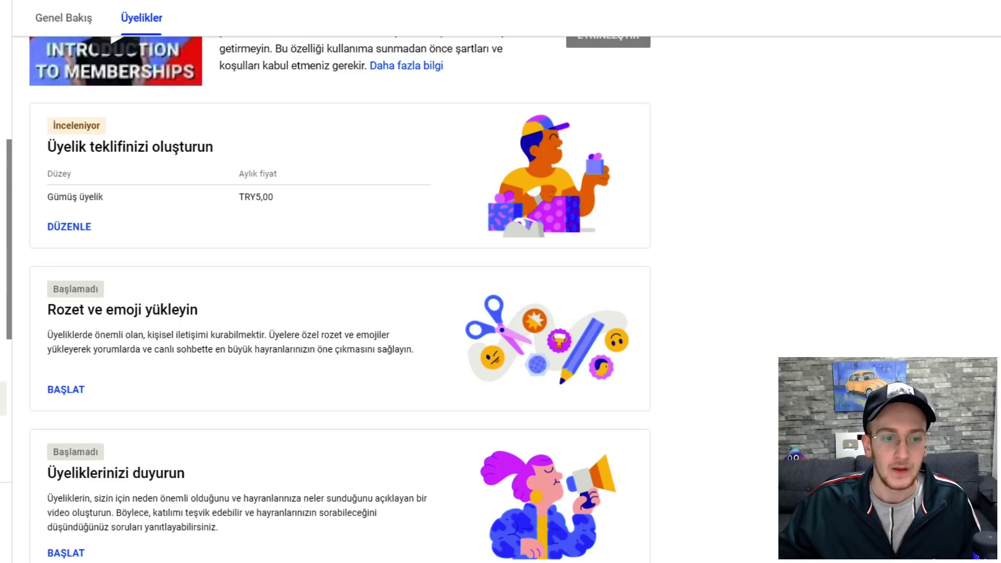
Open the badge and emoji setup and choose the generic YouTube badges.
scroll(340, 300, "down", 4)
scroll(339, 300, "up", 1)
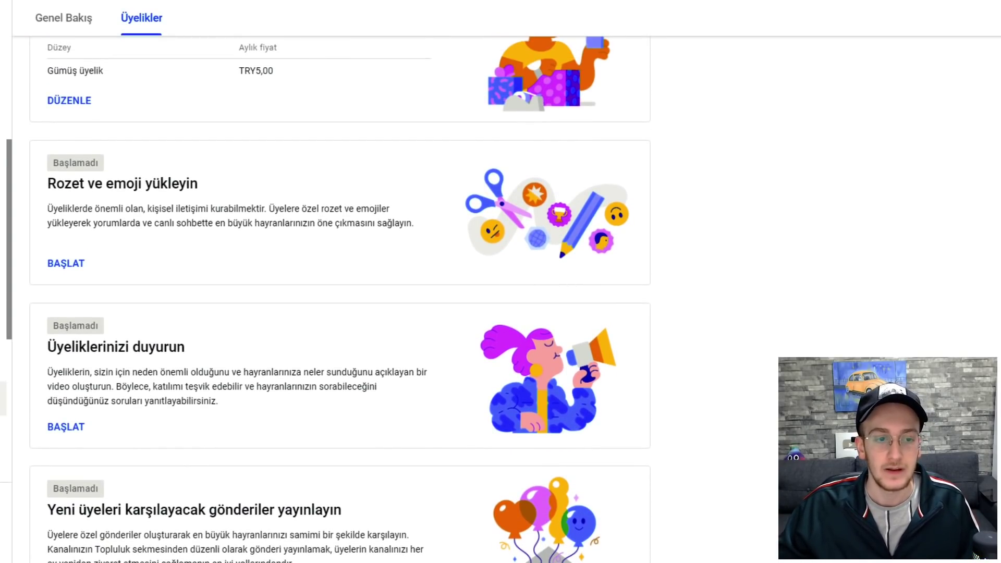
left_click(66, 262)
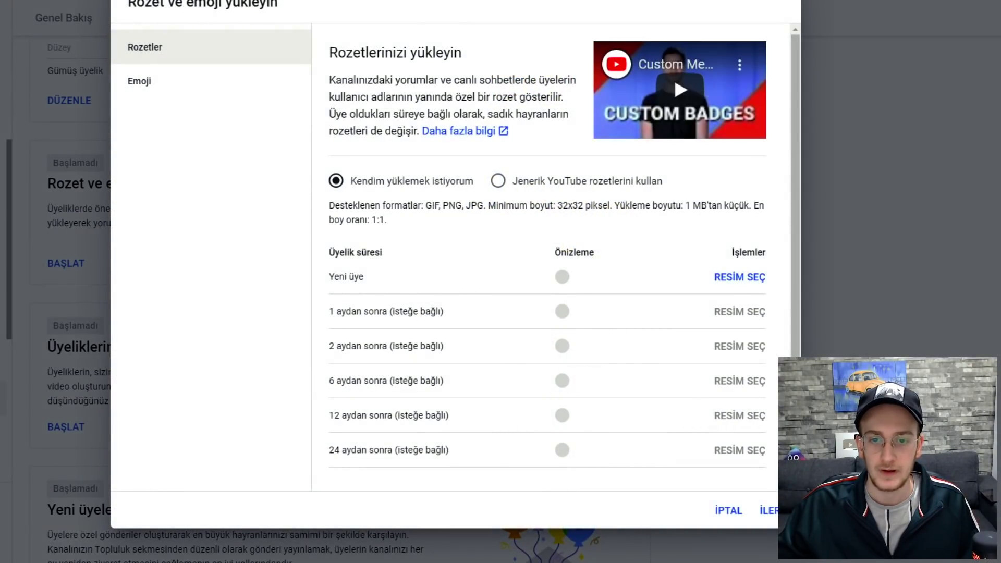
scroll(548, 261, "down", 1)
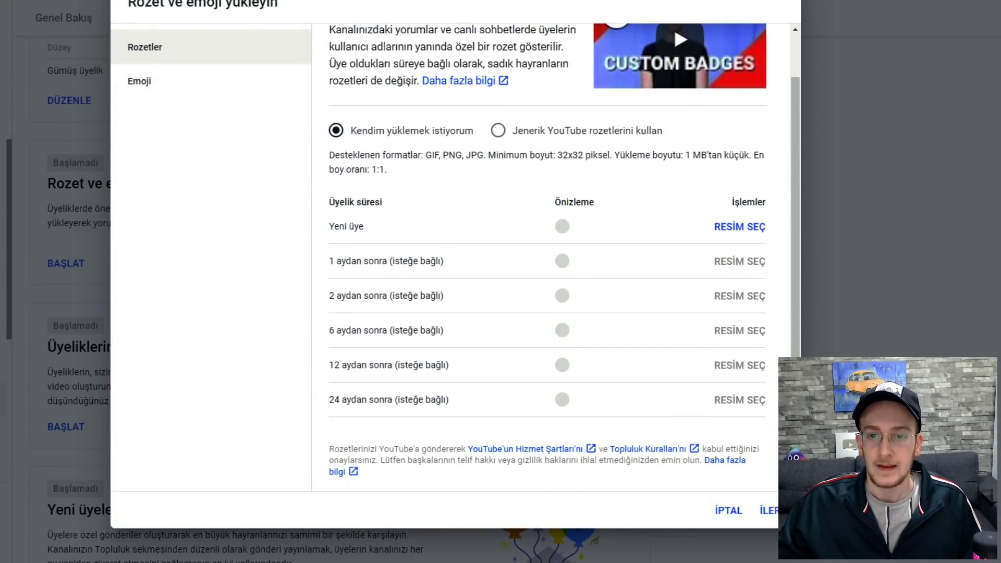
left_click(498, 131)
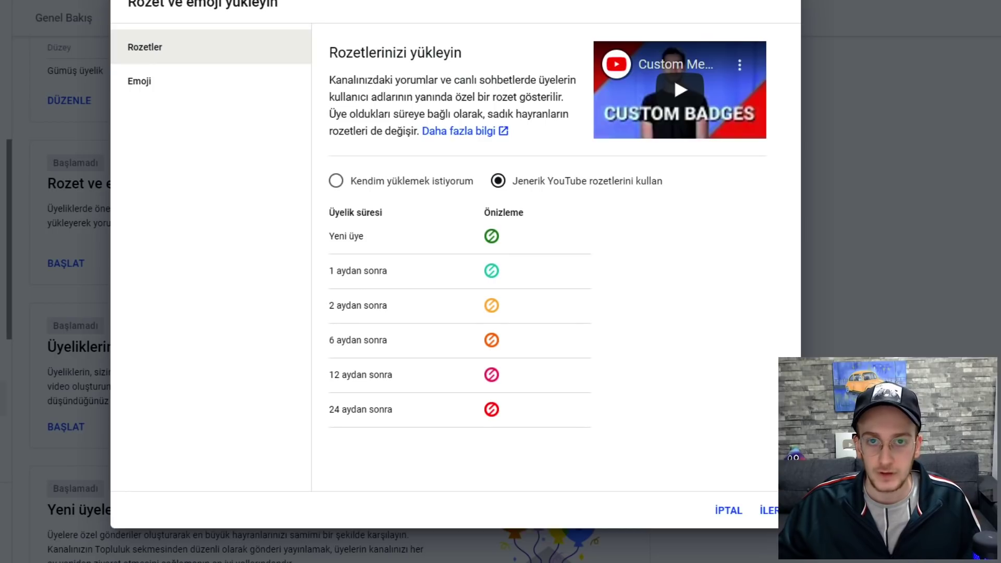
Compare the own-upload badge slots with the generic badges for each membership duration, leaving the generic badges selected.
left_click(336, 181)
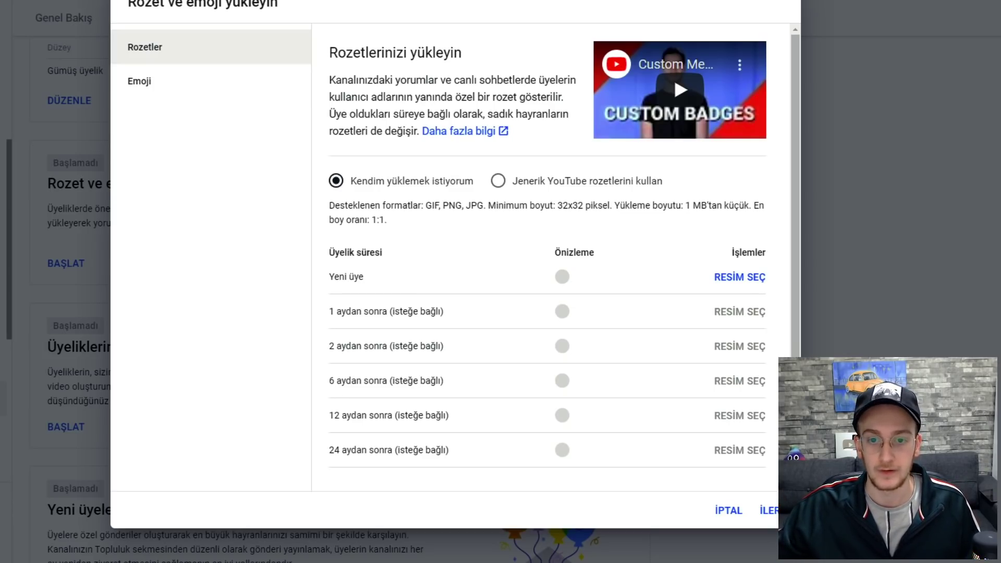
left_click(499, 181)
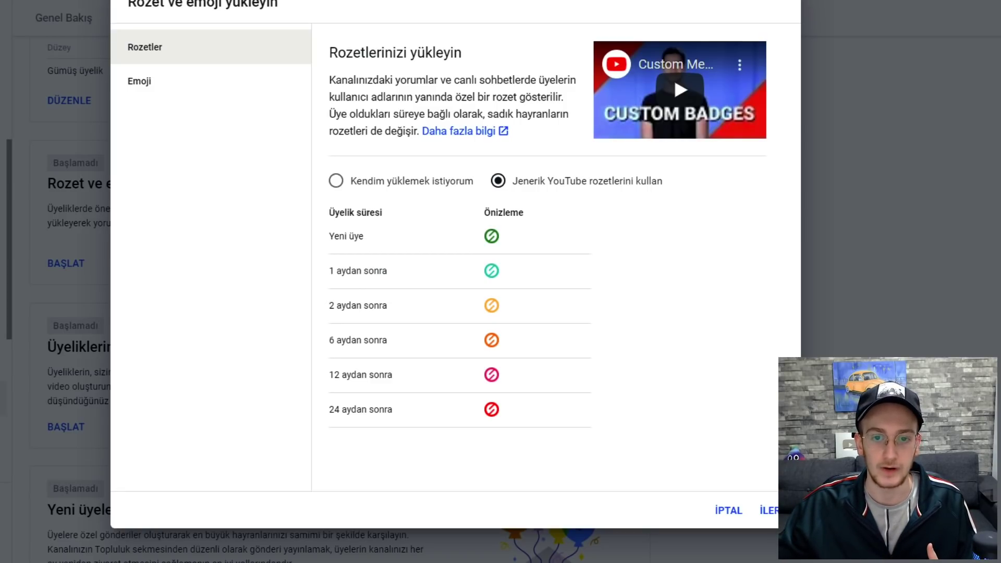
left_click_drag(329, 209, 433, 412)
left_click(433, 412)
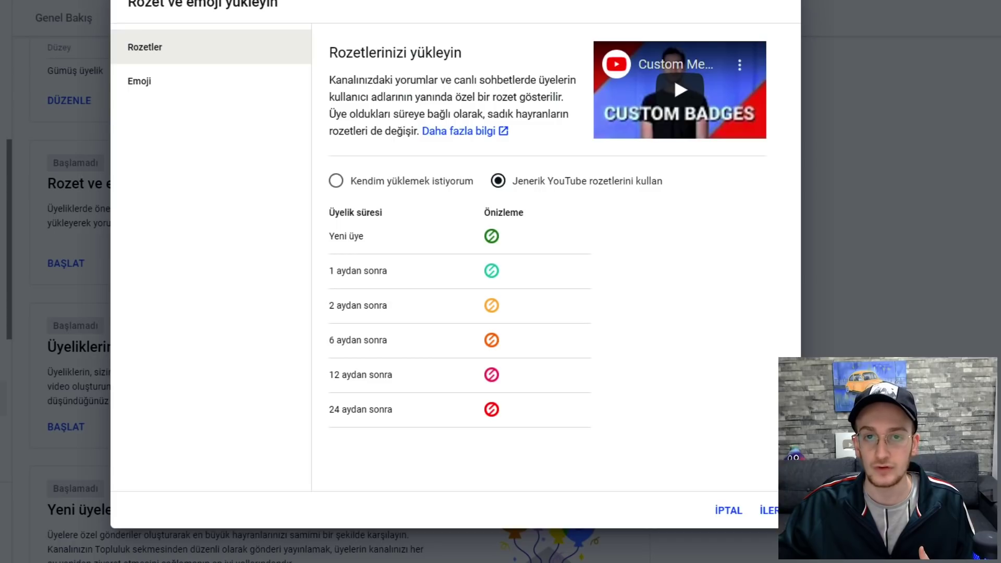
left_click(336, 181)
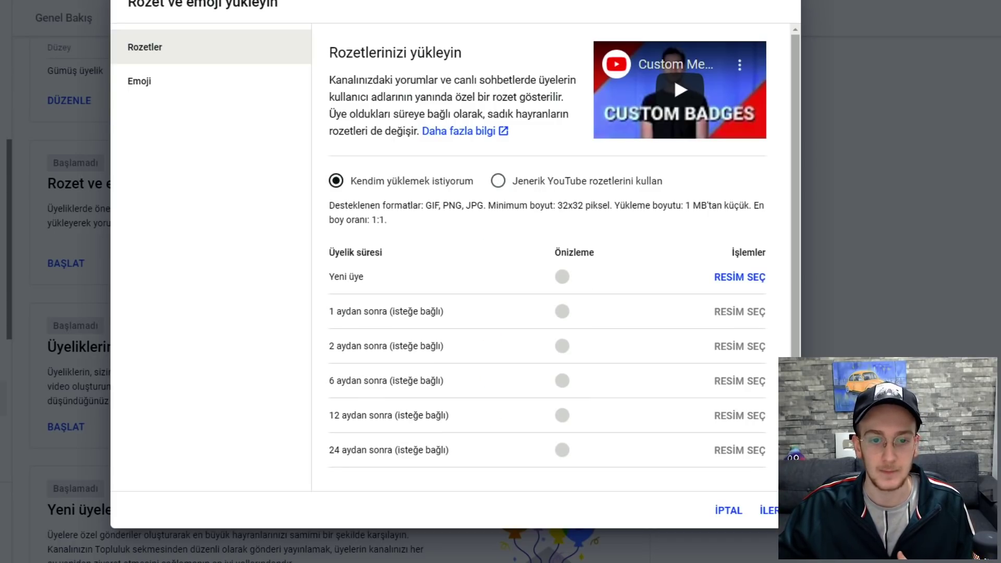
left_click_drag(329, 277, 364, 277)
left_click(366, 278)
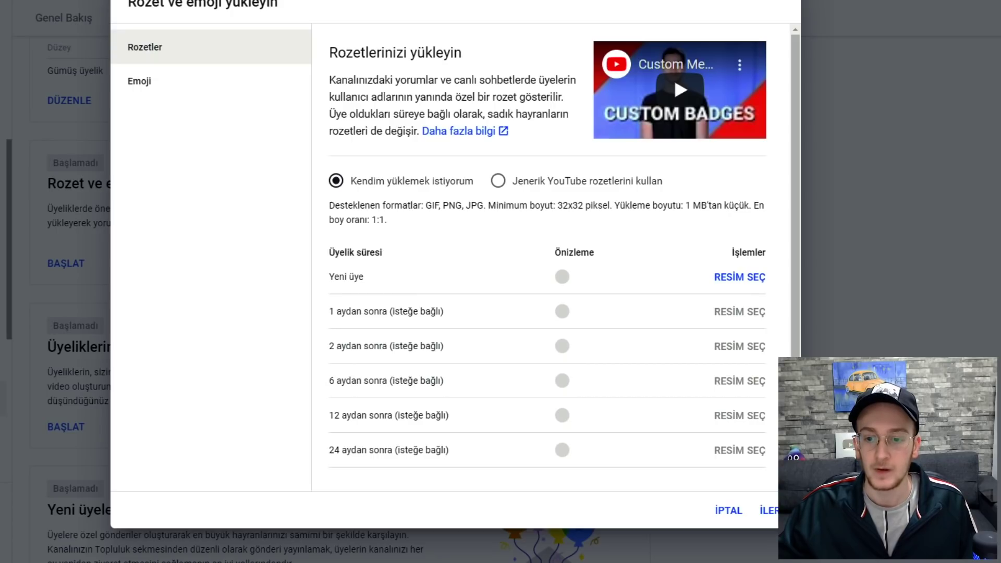
left_click(499, 181)
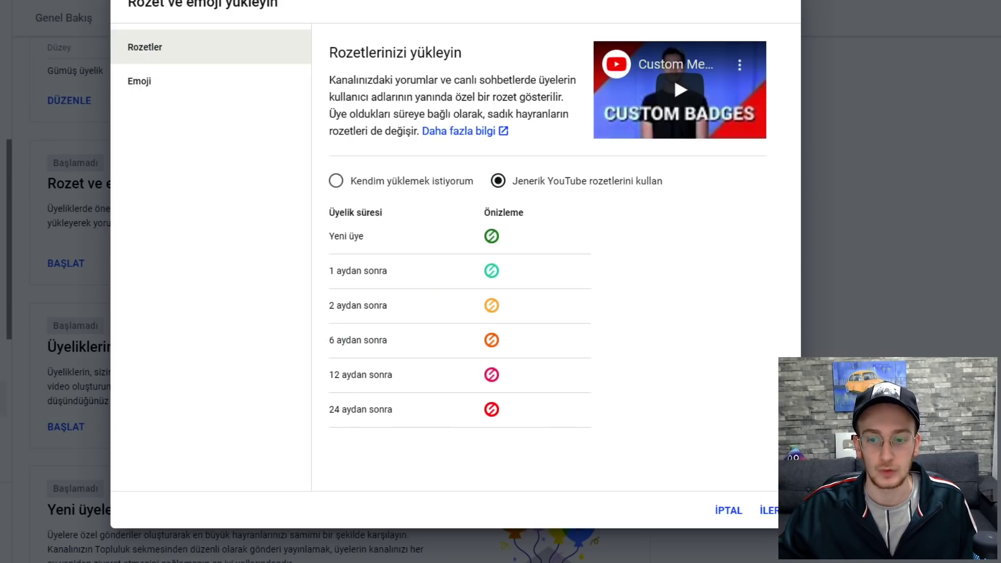
Review the custom emoji upload requirements and slots, and save the badge and emoji setup without any custom emoji.
left_click(139, 81)
scroll(548, 257, "down", 1)
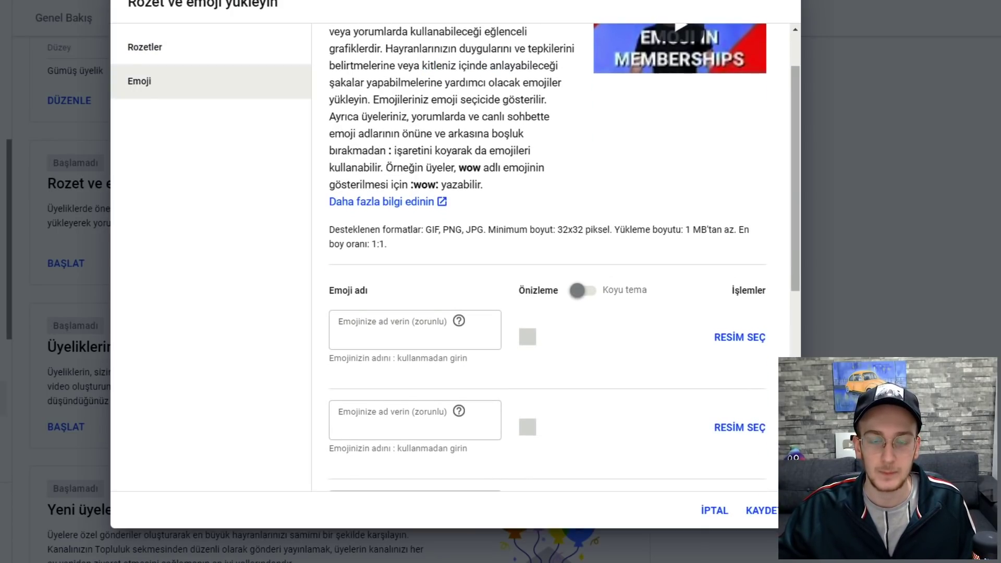
scroll(547, 257, "up", 1)
scroll(548, 257, "down", 4)
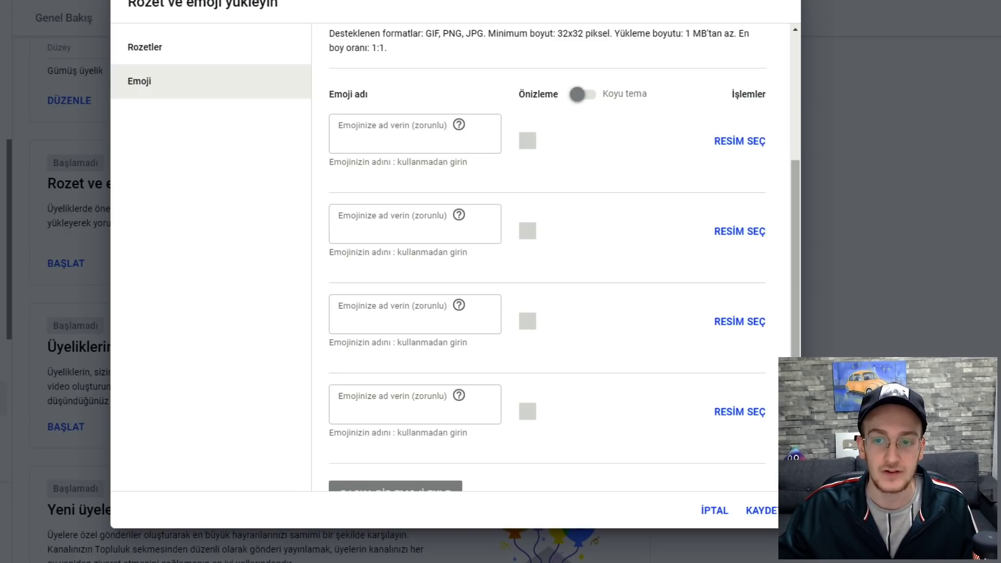
scroll(564, 257, "up", 1)
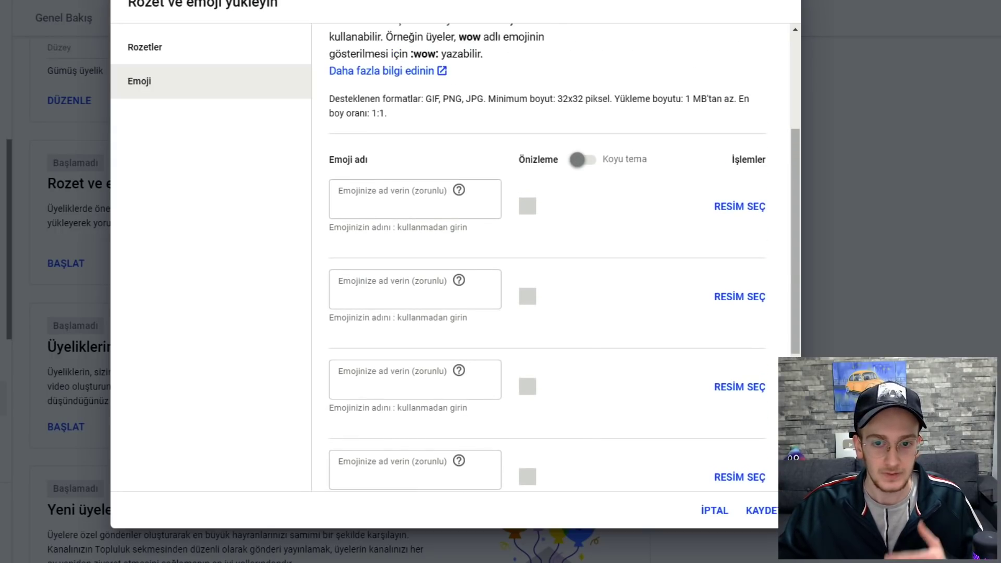
scroll(565, 257, "down", 3)
scroll(565, 257, "up", 2)
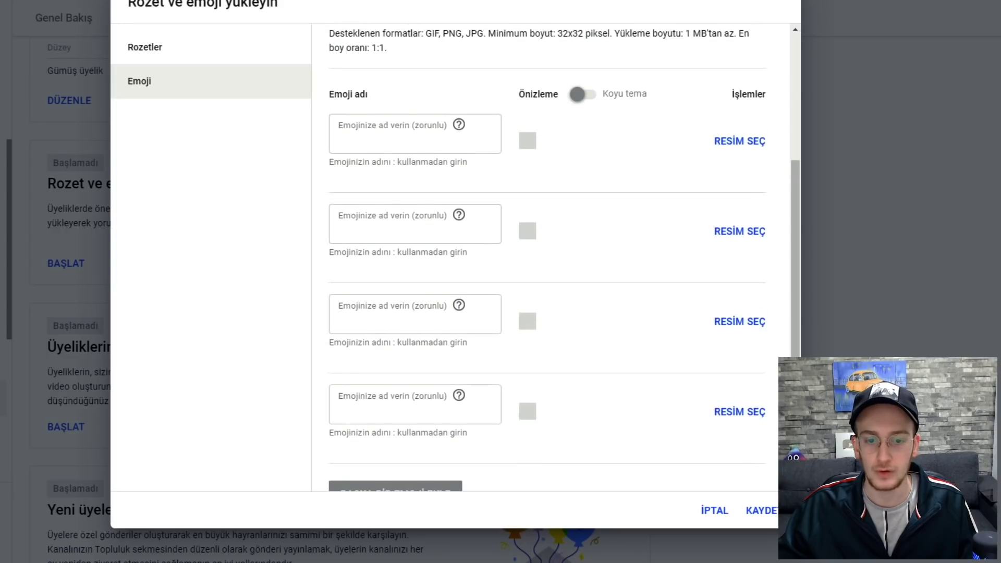
scroll(565, 258, "down", 2)
scroll(565, 257, "up", 4)
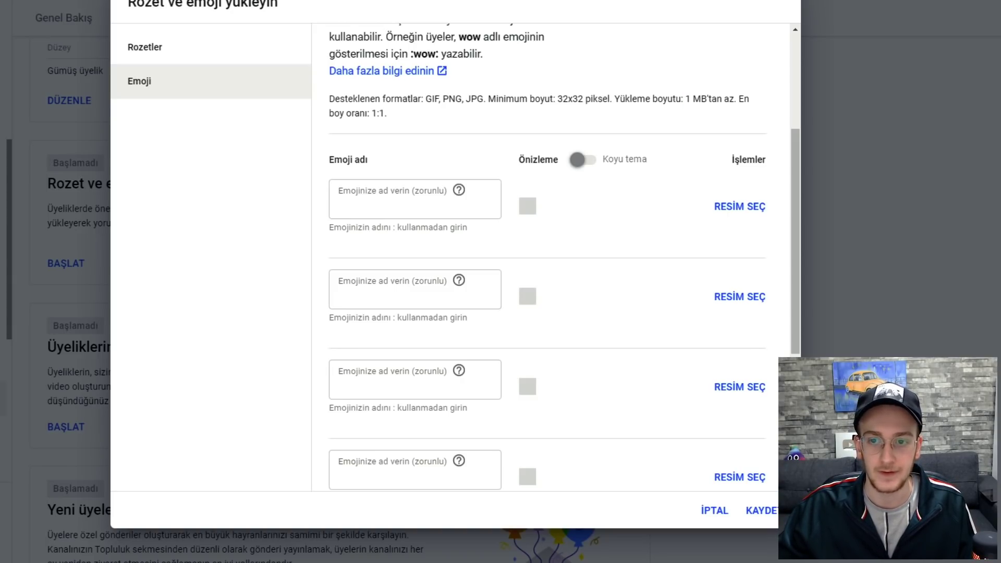
scroll(548, 256, "down", 2)
scroll(548, 256, "down", 1)
scroll(547, 256, "up", 3)
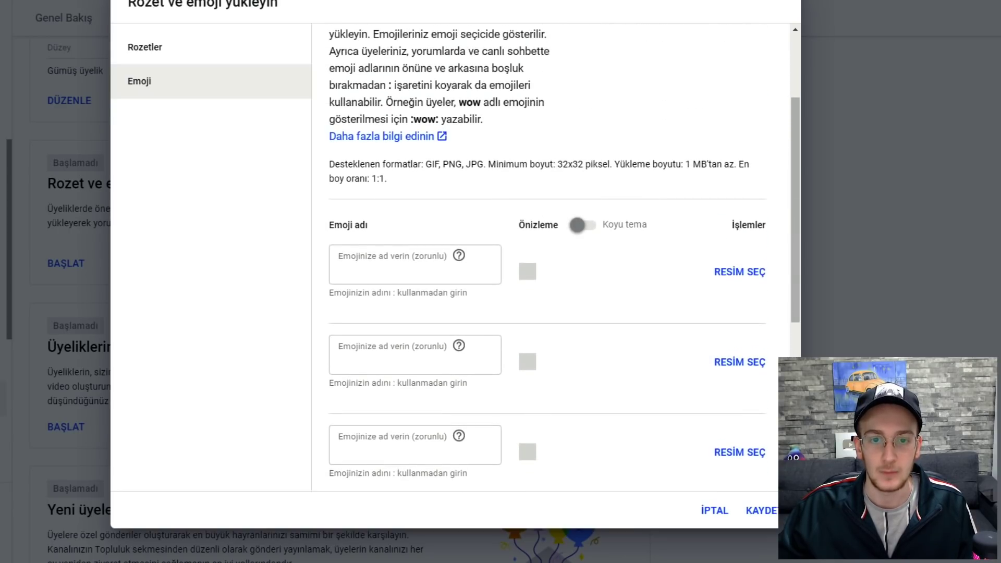
scroll(547, 256, "down", 5)
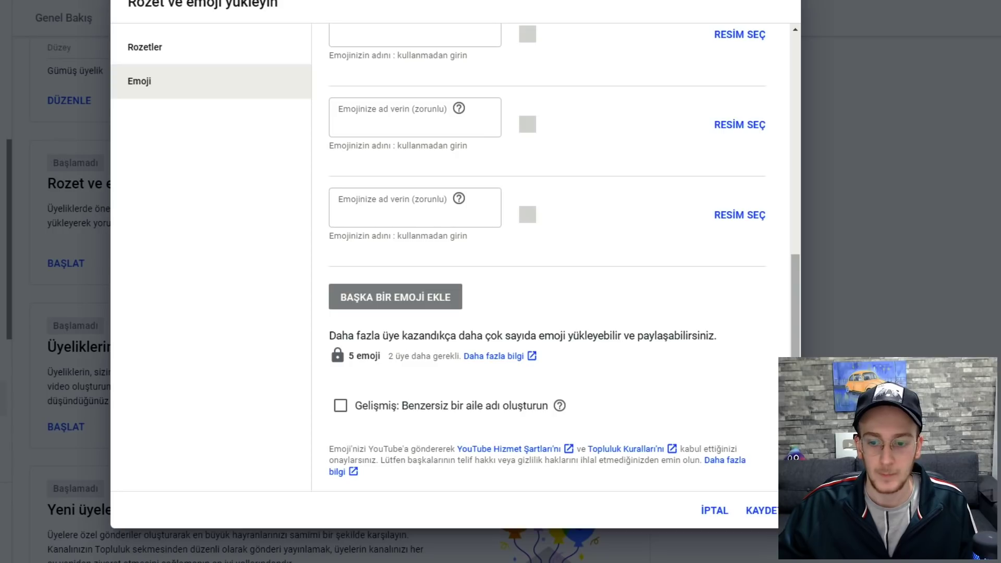
left_click(764, 510)
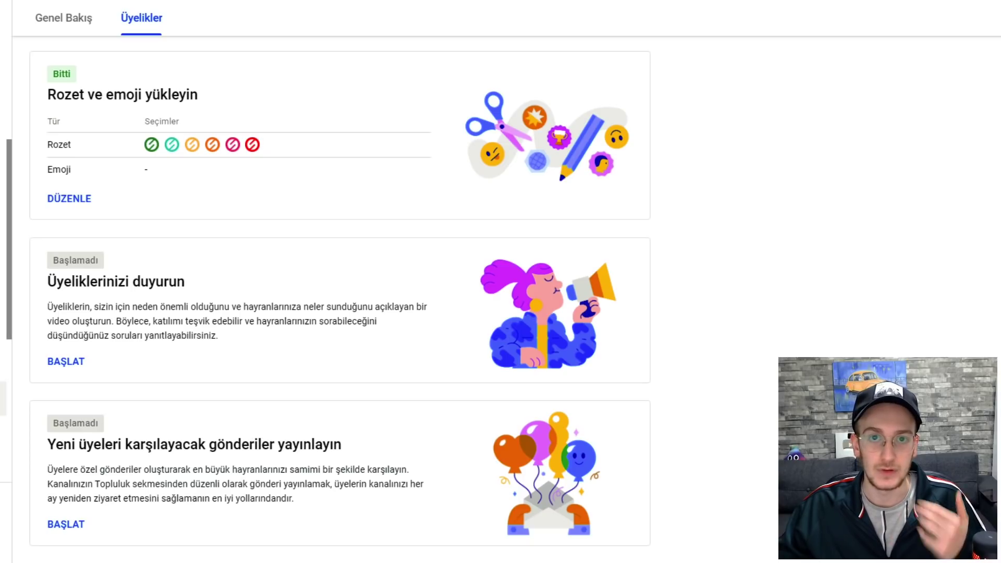
Mark the membership announcement and new-member welcome post tasks as done.
left_click(66, 362)
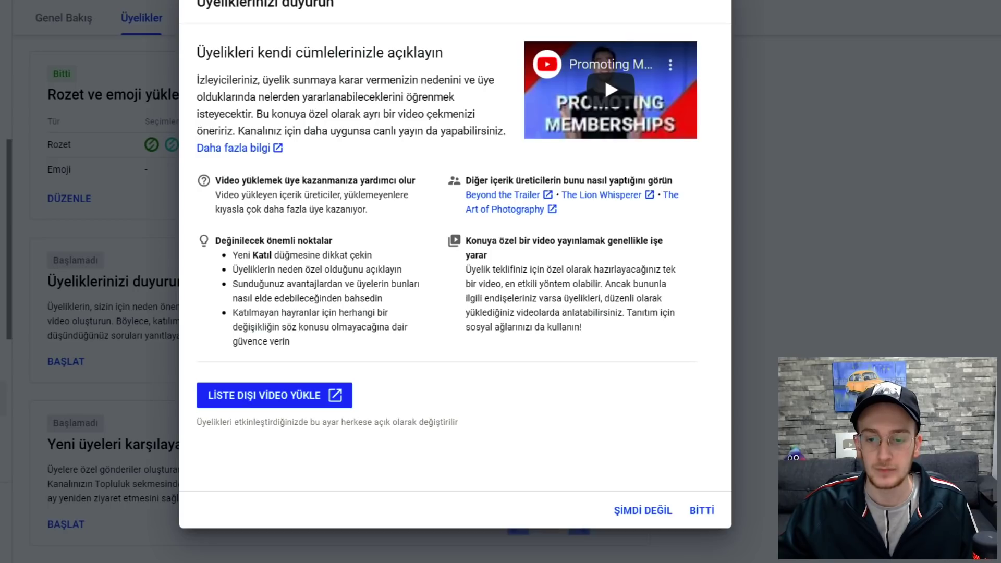
left_click(702, 510)
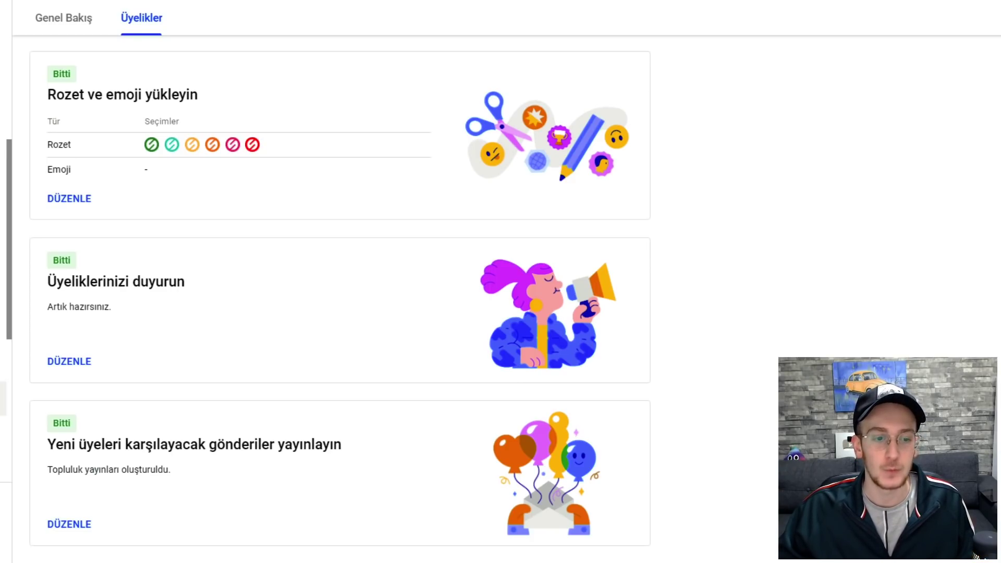
Examine the status of each membership setup task, the overall completion and the availability of activation.
scroll(339, 298, "up", 5)
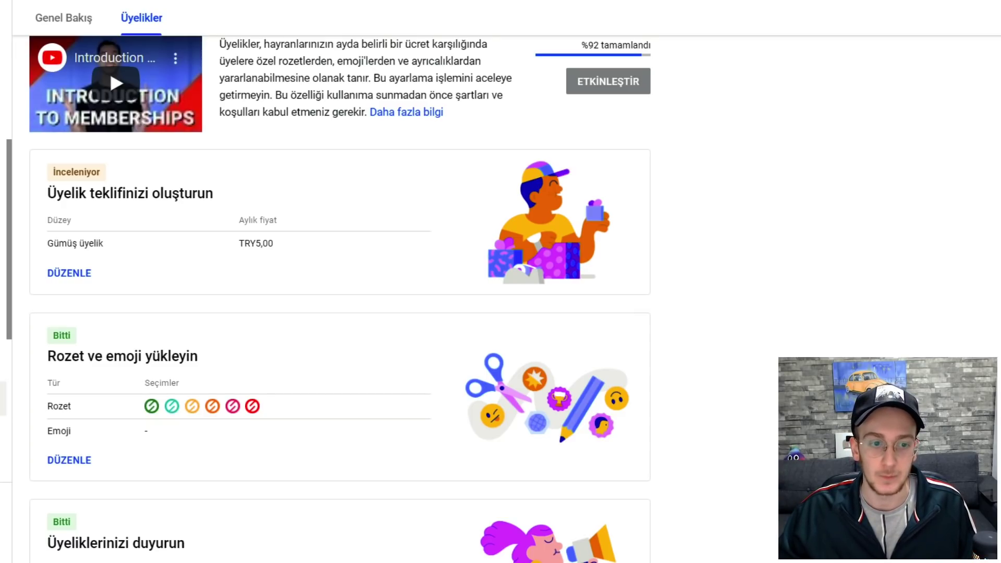
left_click_drag(48, 244, 104, 243)
left_click(112, 244)
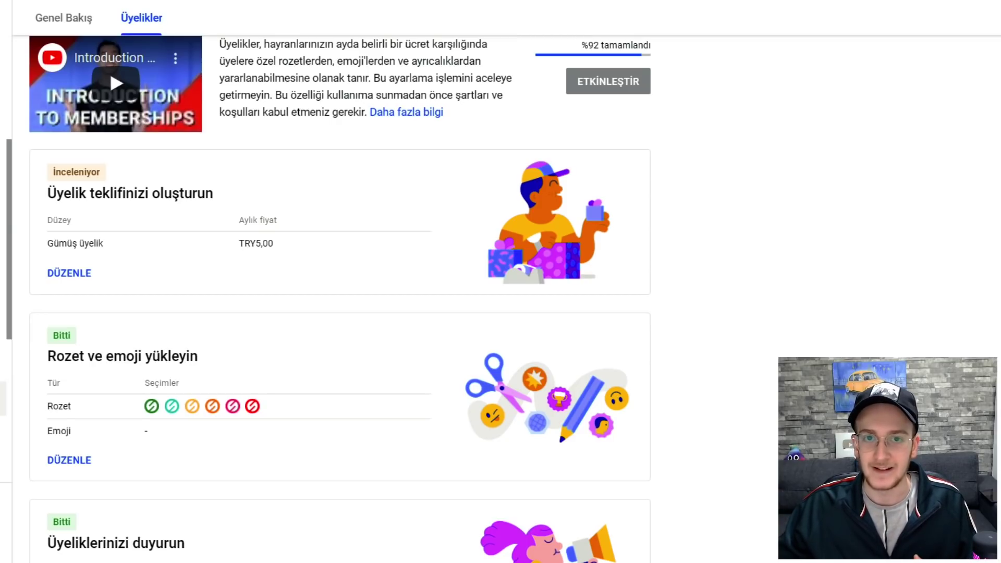
scroll(339, 297, "up", 4)
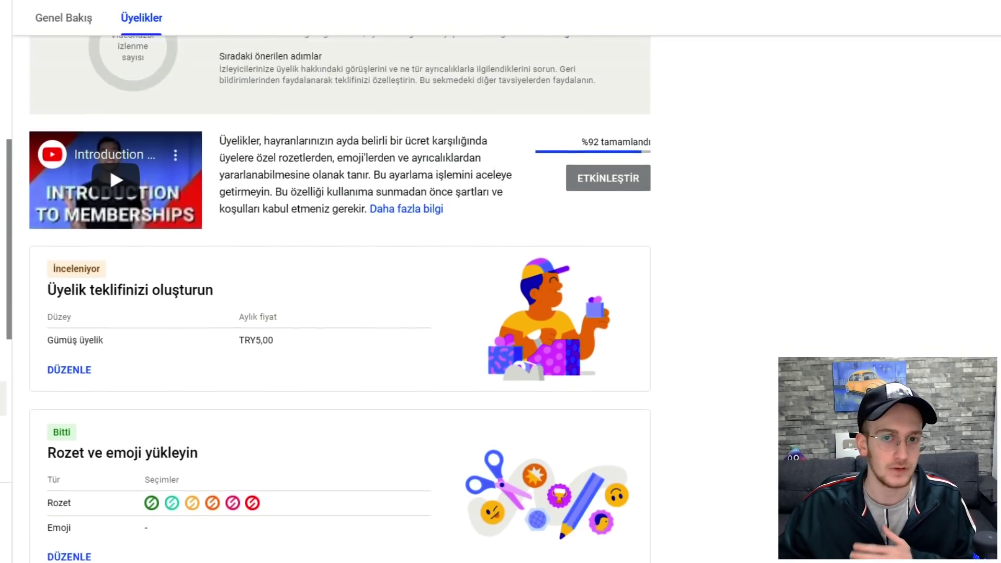
scroll(339, 297, "down", 1)
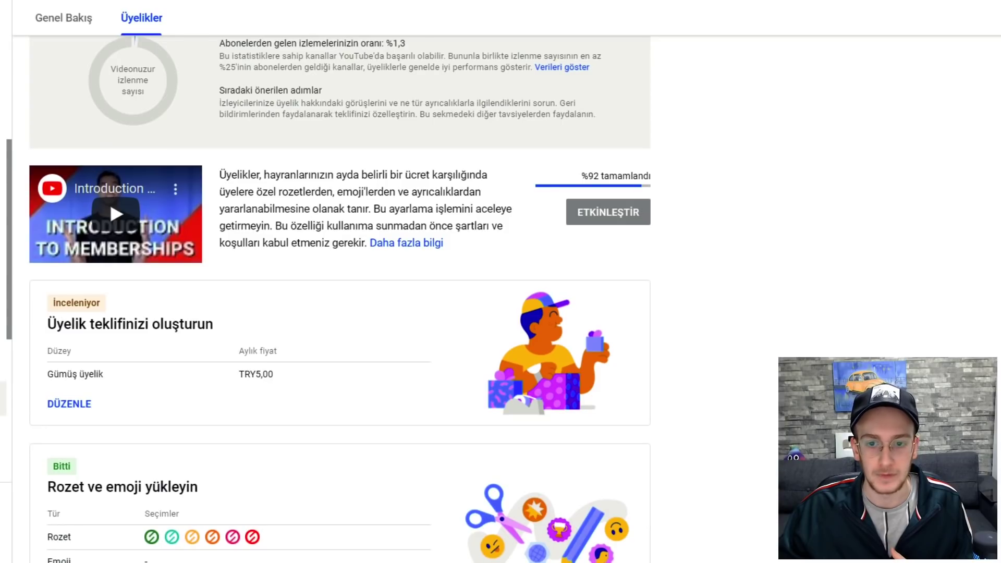
scroll(339, 297, "up", 1)
scroll(339, 298, "down", 3)
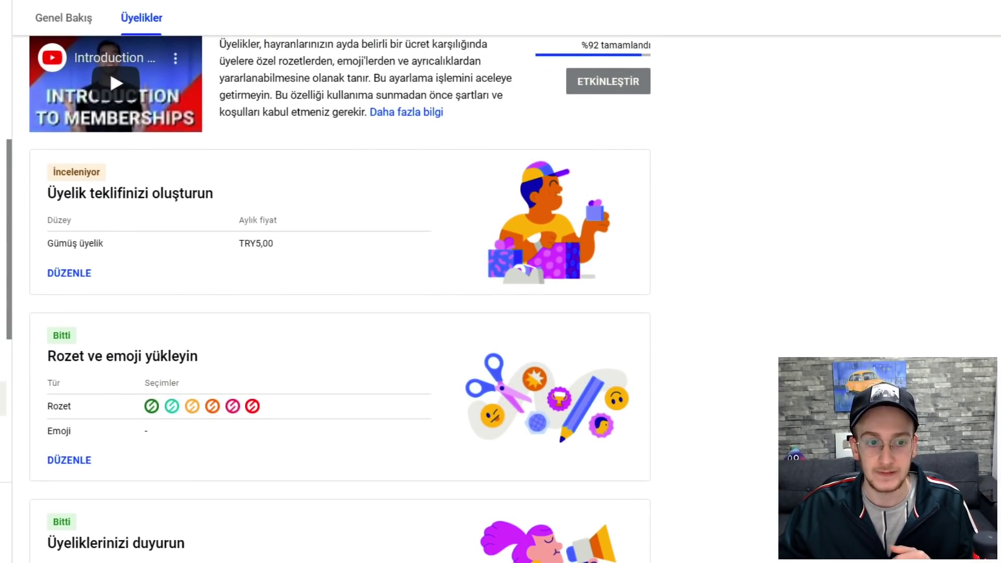
scroll(339, 297, "up", 1)
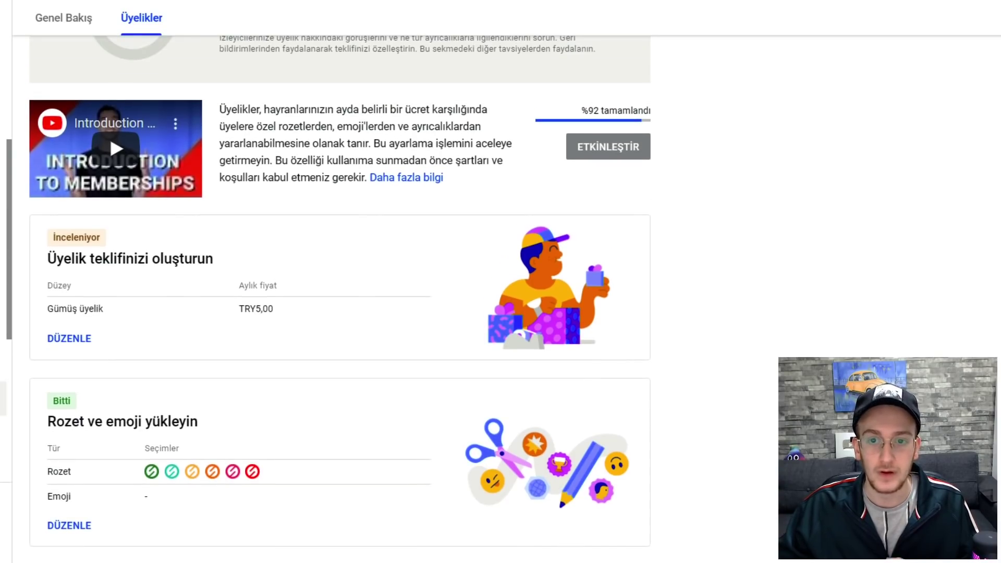
mouse_move(609, 146)
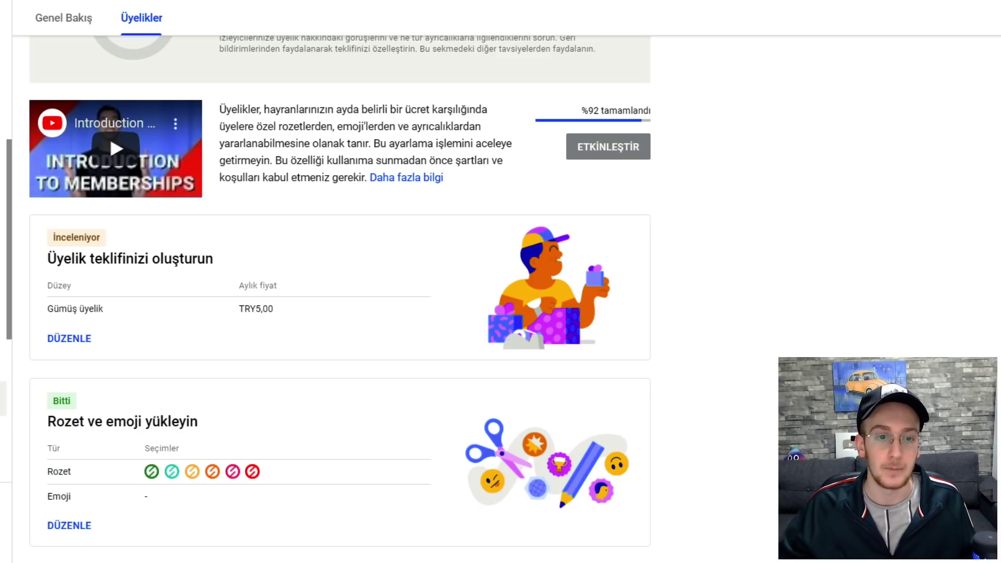
scroll(339, 299, "down", 6)
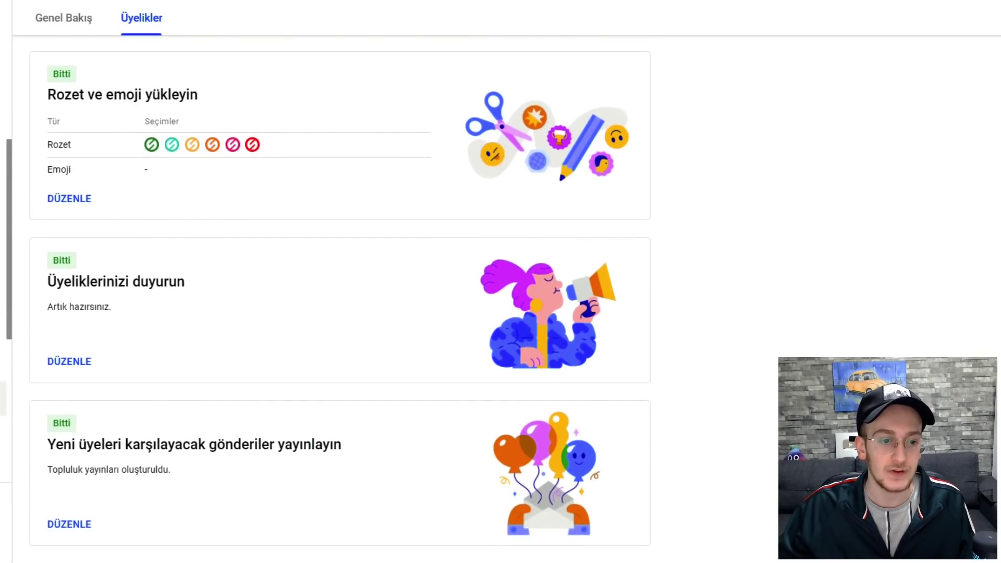
scroll(339, 298, "up", 7)
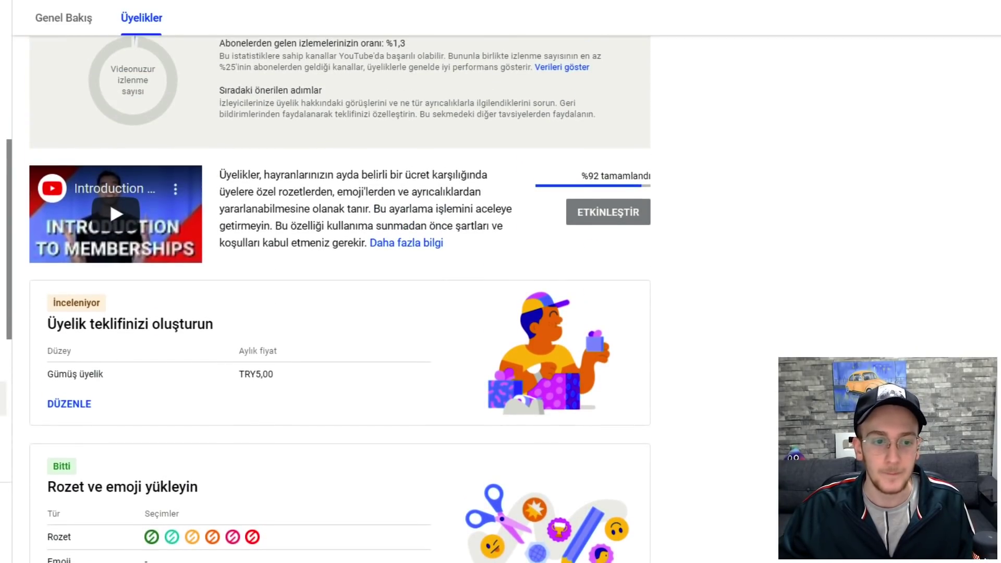
left_click_drag(52, 303, 101, 303)
left_click(101, 303)
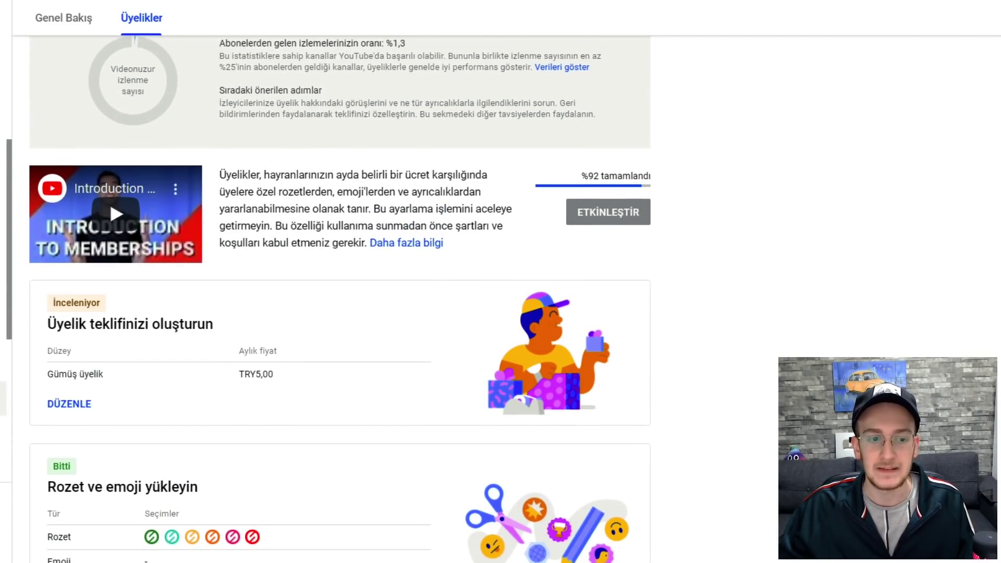